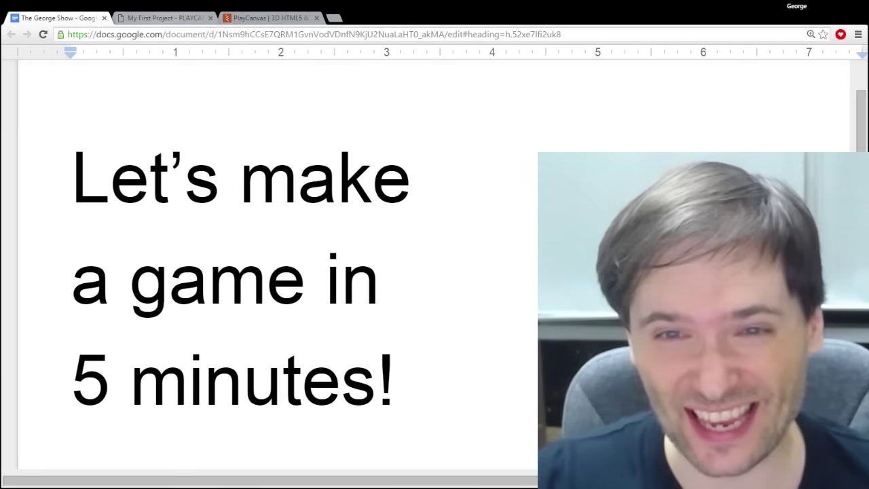
View the finished rolling-ball game and bring up the PlayCanvas home page.
click(165, 20)
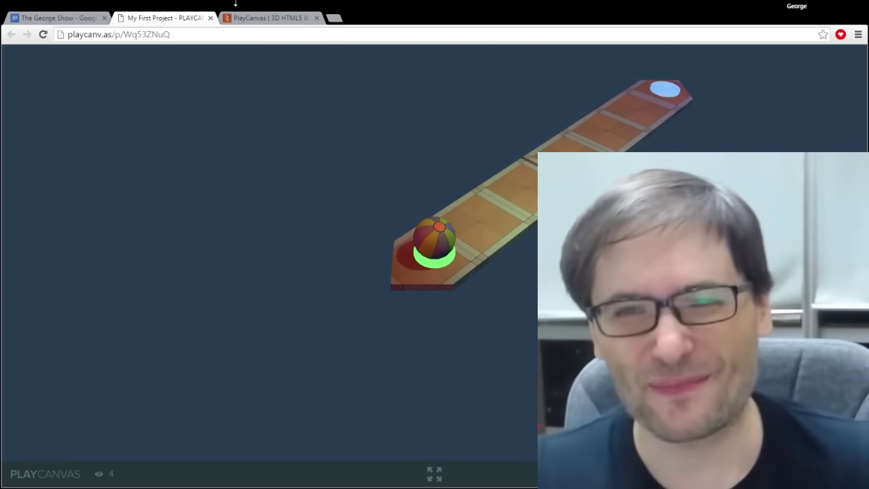
click(257, 20)
scroll(257, 102, up, 3)
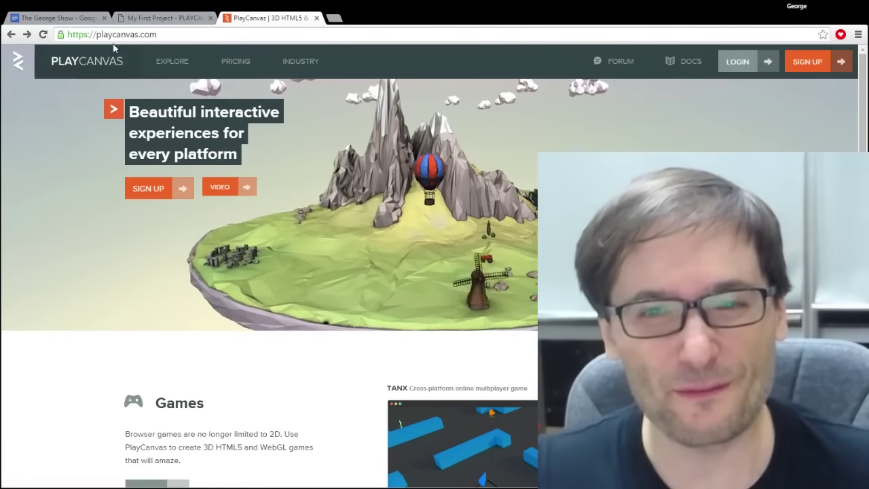
drag(158, 34, 95, 37)
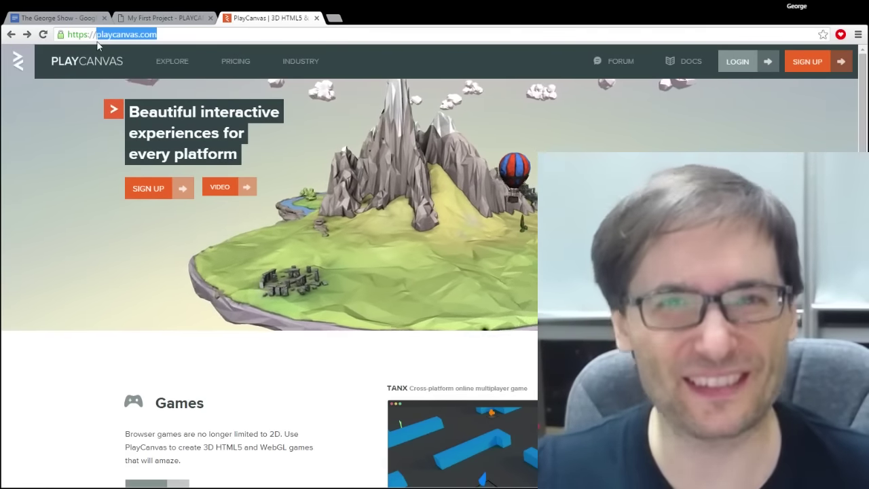
Launch the TANX multiplayer demo from the Games section and drive the tank around the arena.
scroll(355, 257, down, 3)
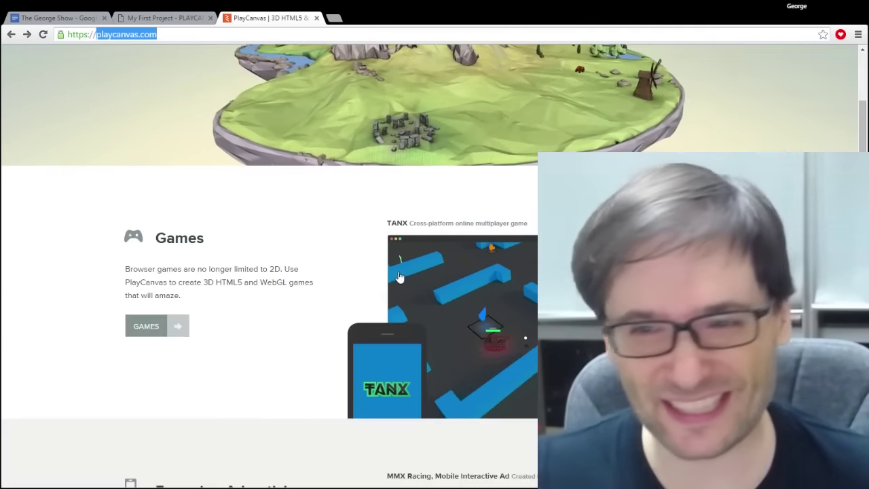
click(534, 301)
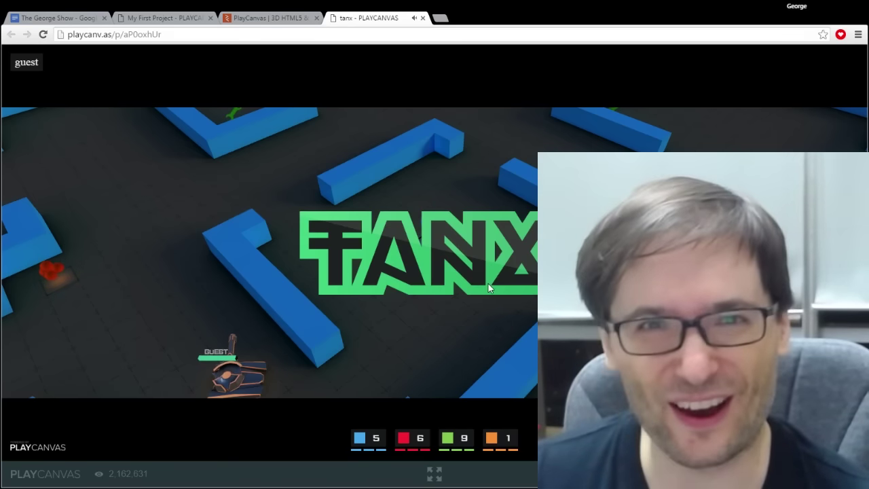
key(d)
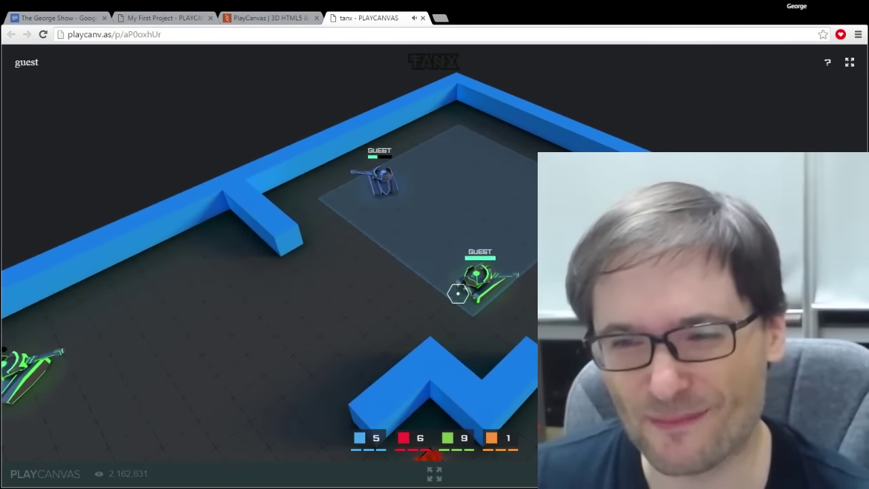
key(d)
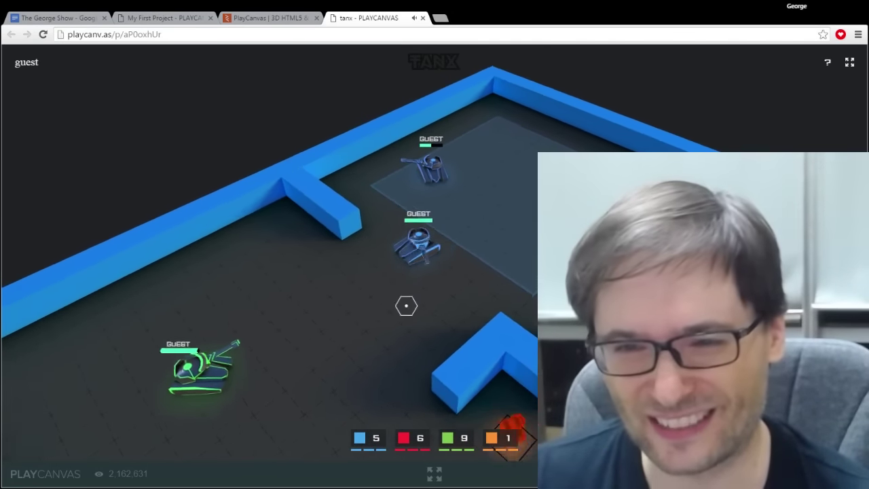
key(d)
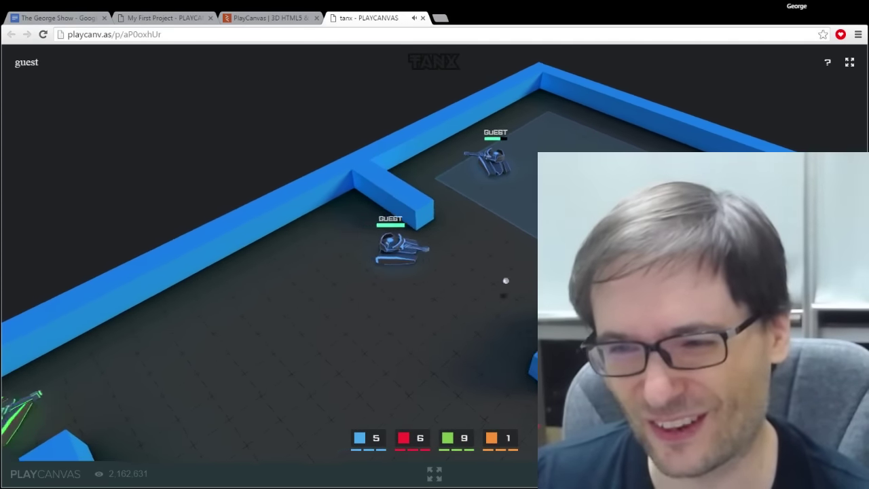
key(d)
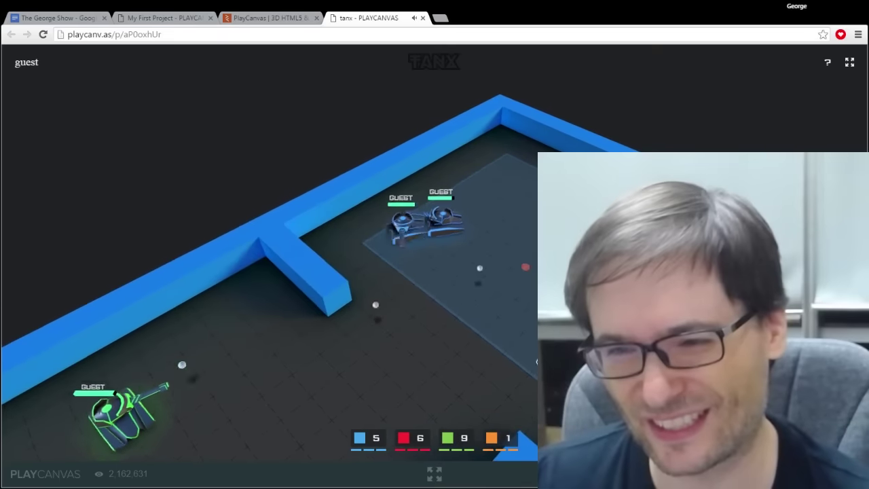
key(d)
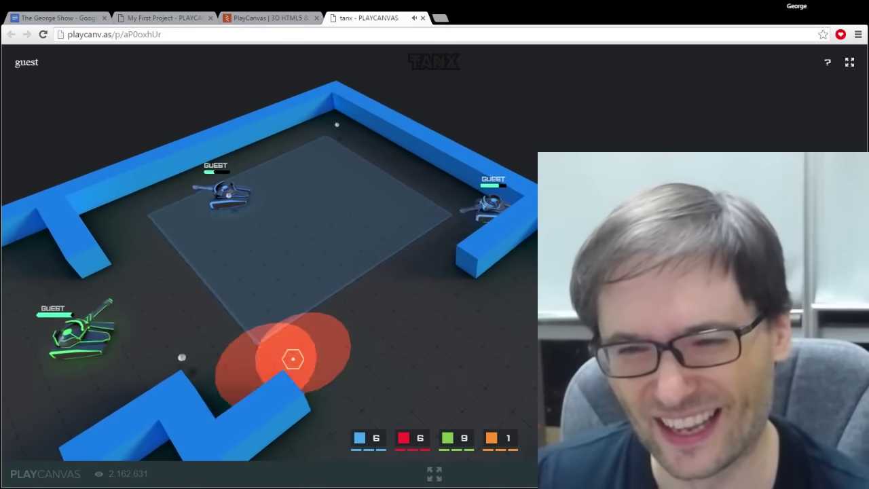
key(s)
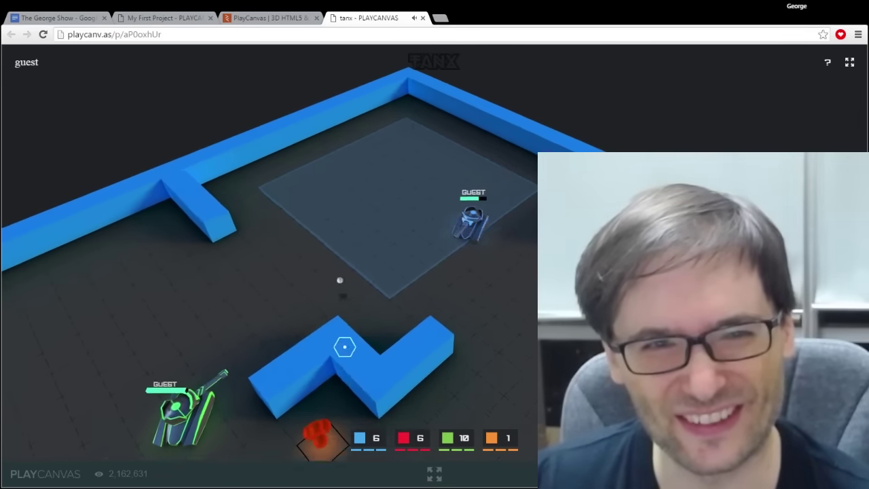
key(s)
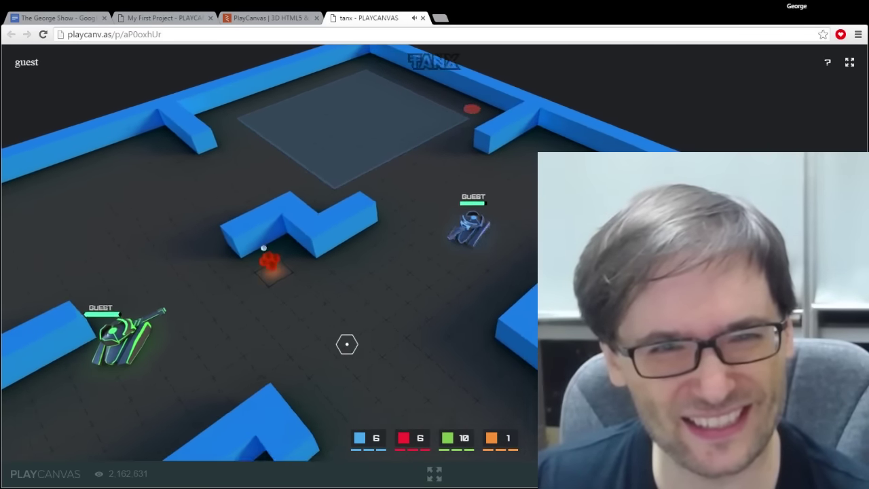
key(s)
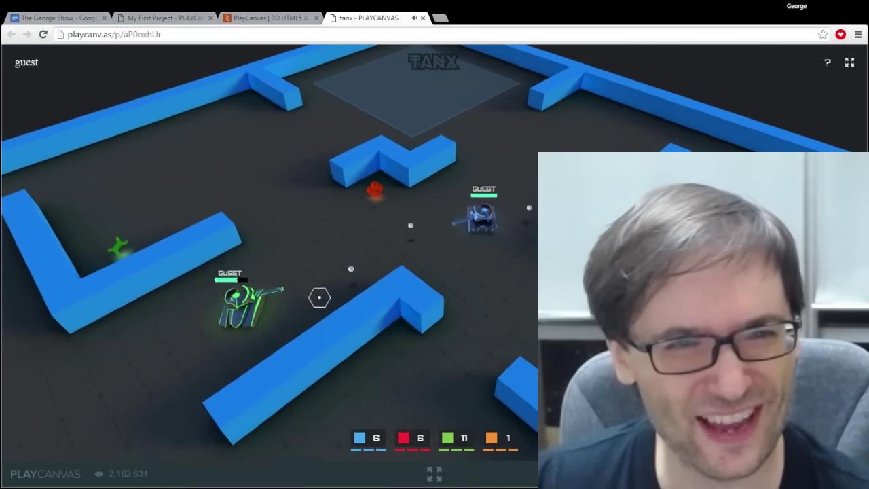
key(w)
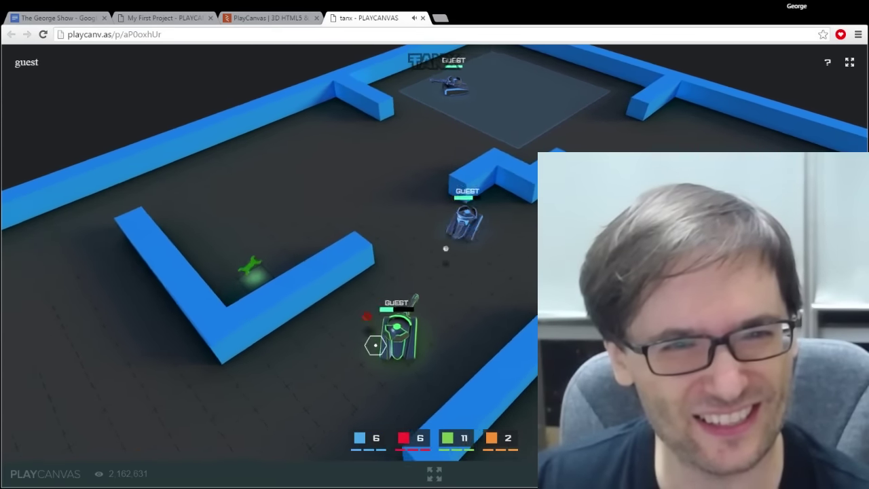
key(w)
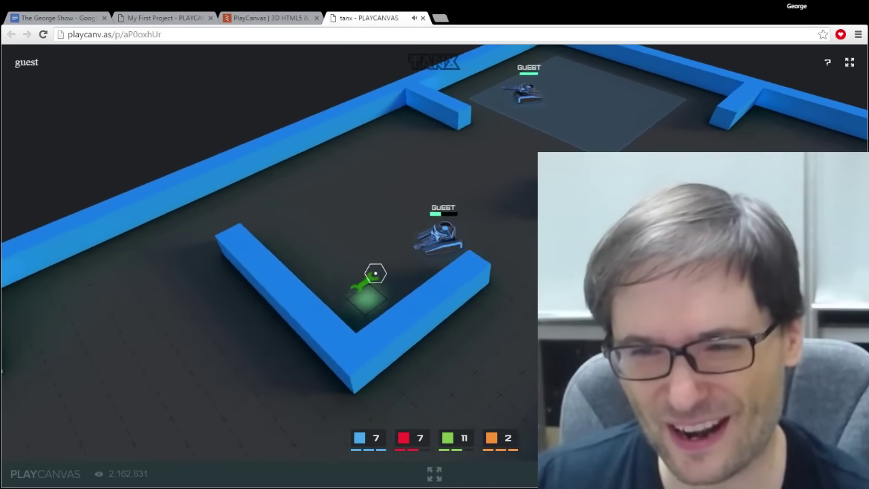
key(w)
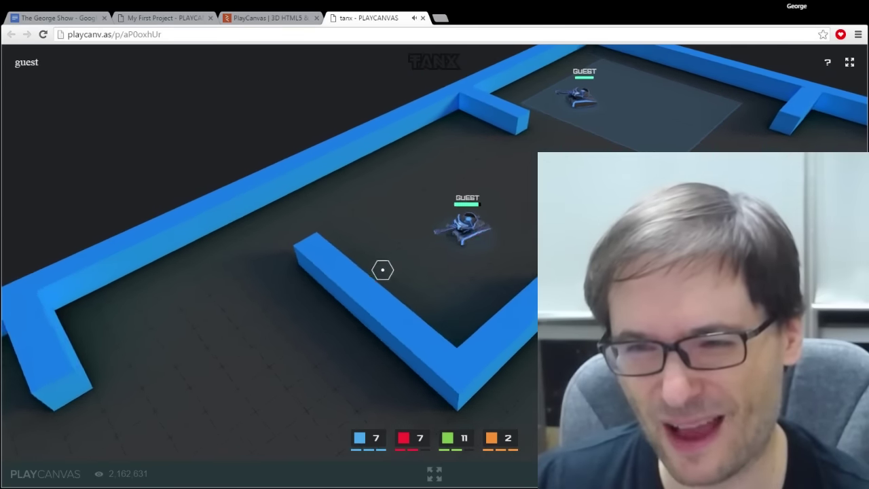
key(d)
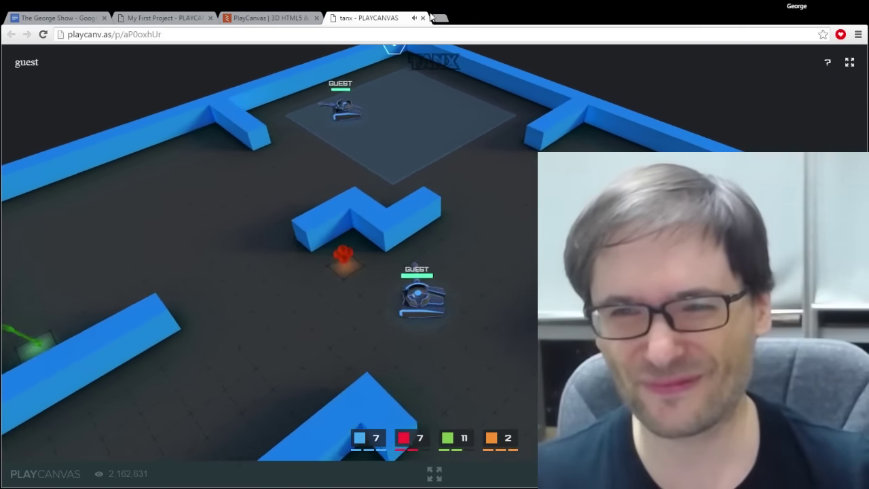
Close the TANX demo and start signing up for PlayCanvas from its home page.
click(423, 18)
scroll(321, 209, up, 3)
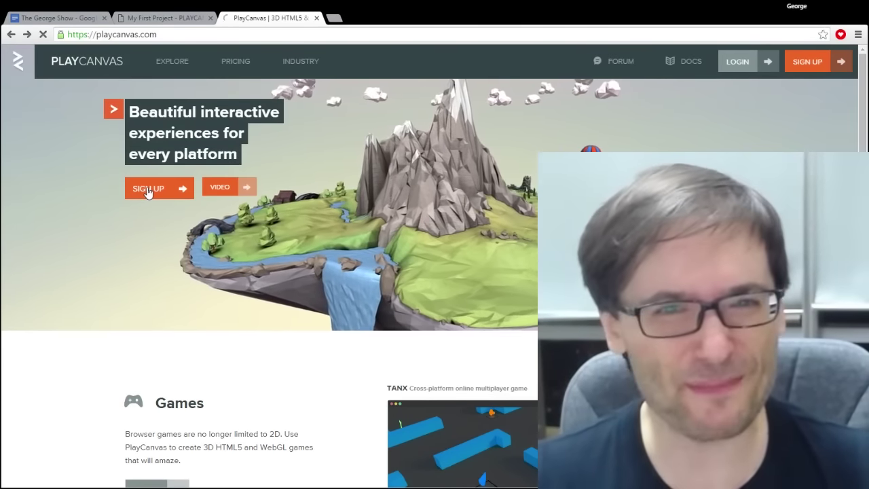
click(147, 189)
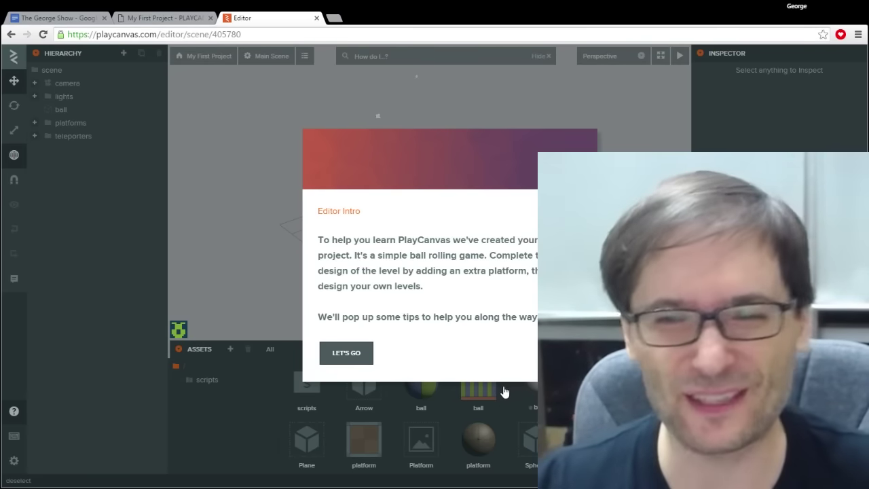
Dismiss the editor intro, then read and close the tutorial tip beside the gap in the level.
click(346, 353)
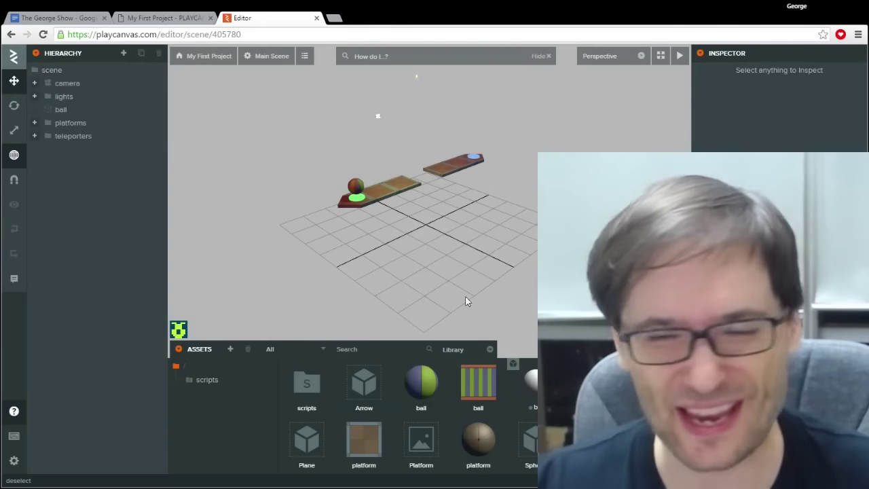
drag(534, 207, 468, 266)
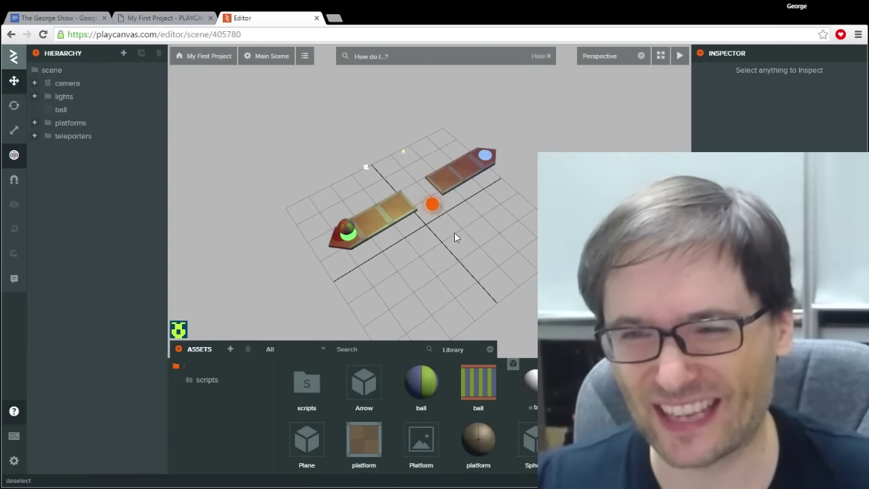
scroll(448, 229, up, 5)
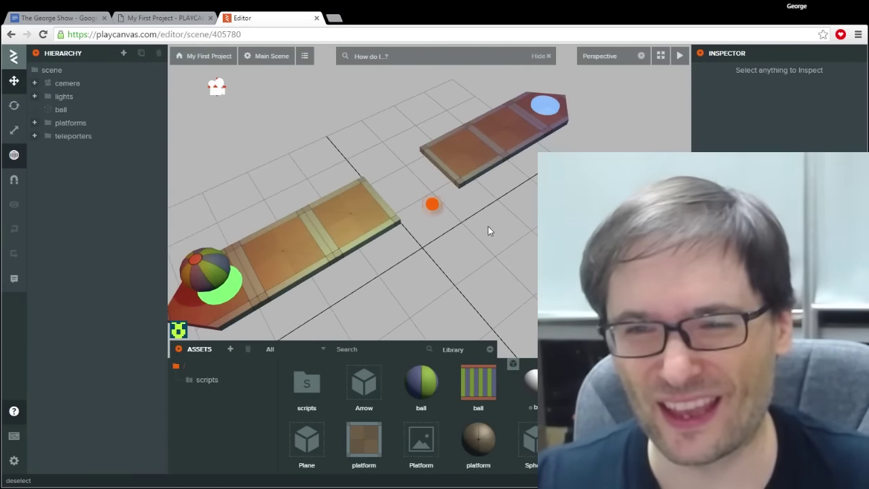
scroll(489, 231, down, 2)
click(432, 205)
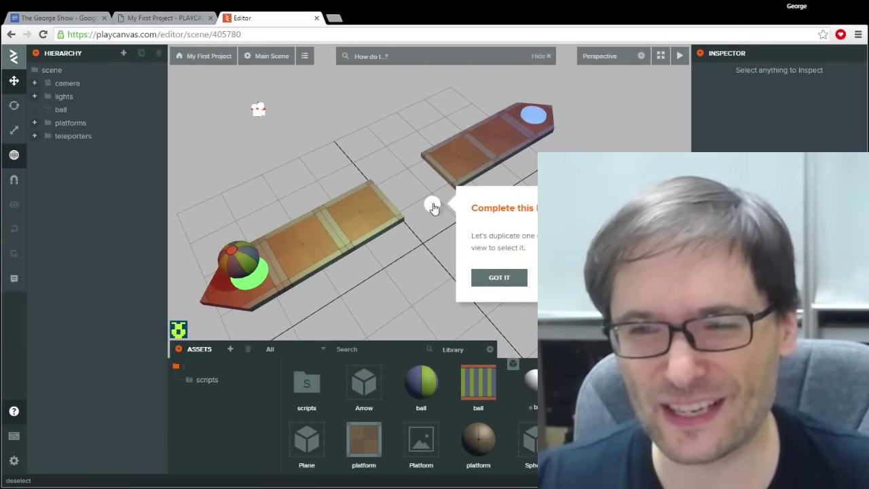
click(501, 280)
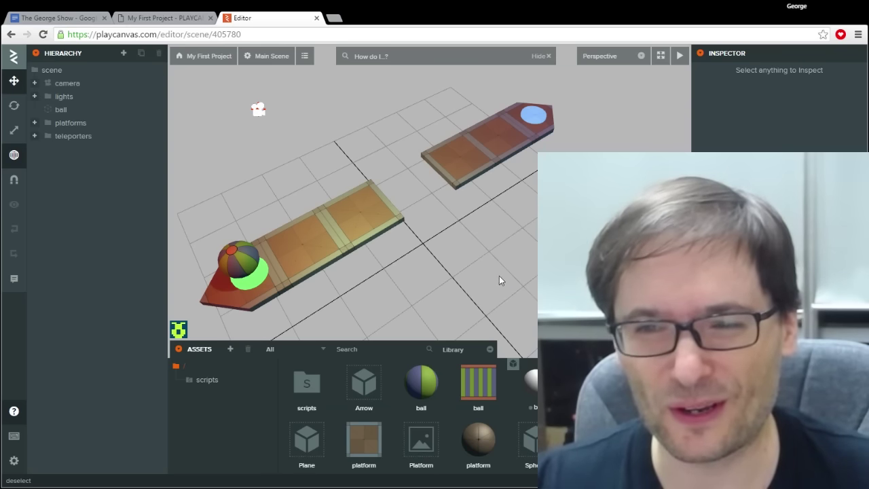
Duplicate the plain platform beside the gap and move the copy into the gap, to about Z 0.189.
click(355, 227)
key(ctrl+d)
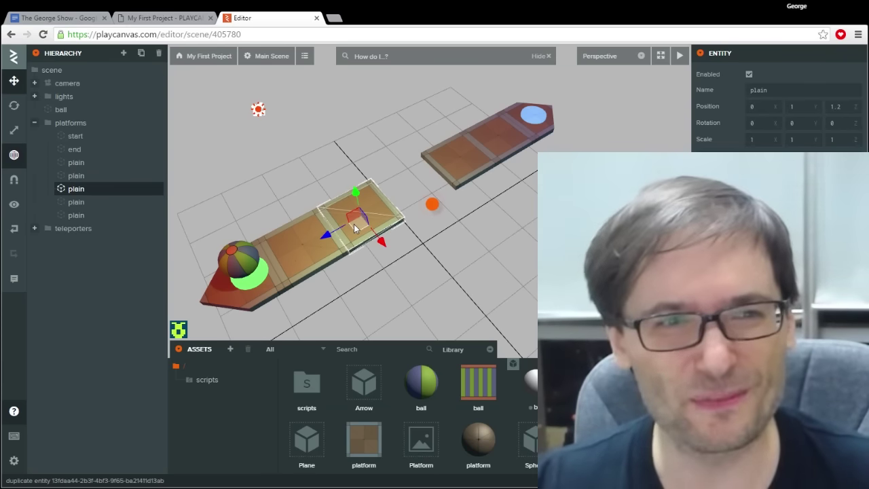
right_drag(397, 207, 433, 203)
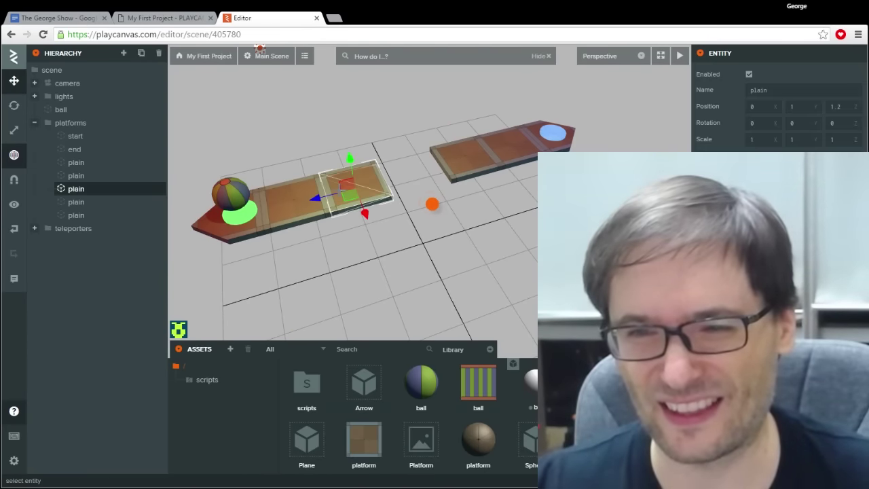
drag(348, 189, 405, 171)
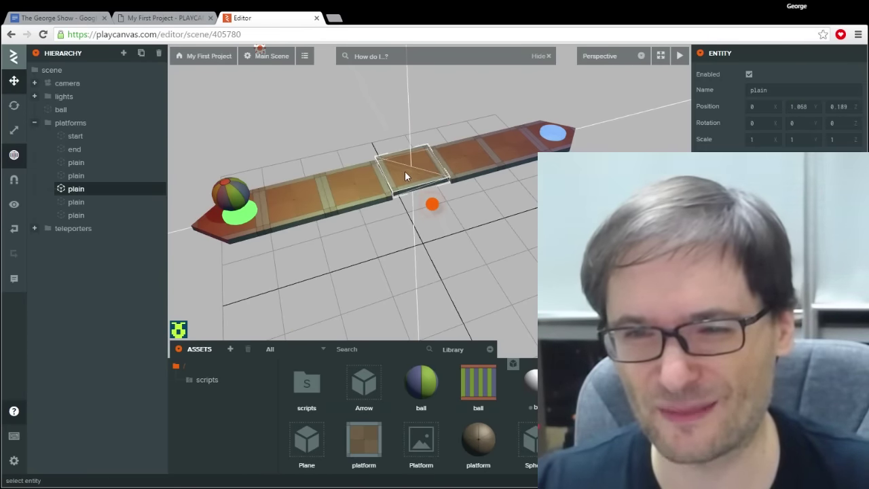
Lower the copied platform to about Y 0.997 so it lines up with the neighbouring platforms.
right_drag(405, 171, 440, 189)
scroll(440, 185, down, 2)
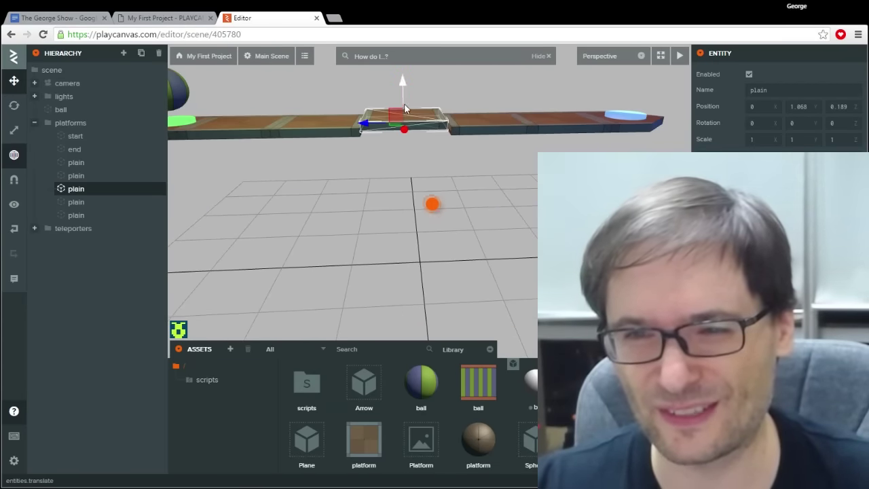
drag(402, 83, 405, 86)
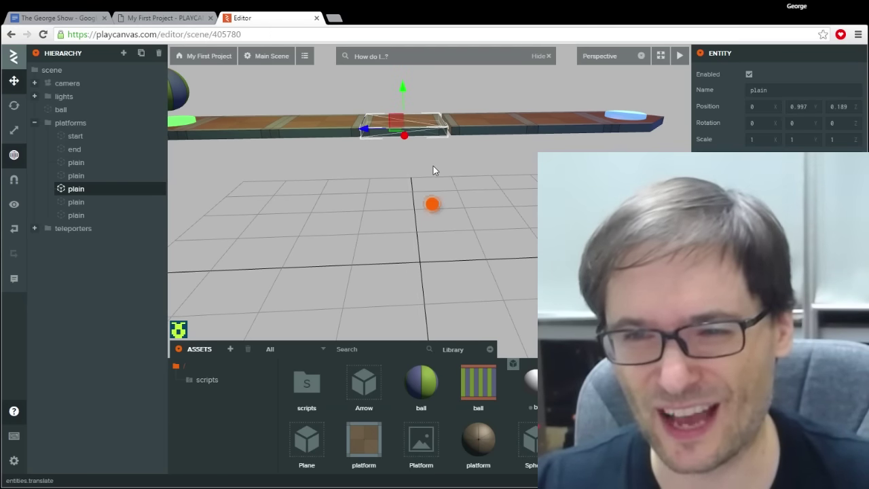
Open and dismiss the next two tutorial tips in the 3D view.
click(436, 206)
click(499, 266)
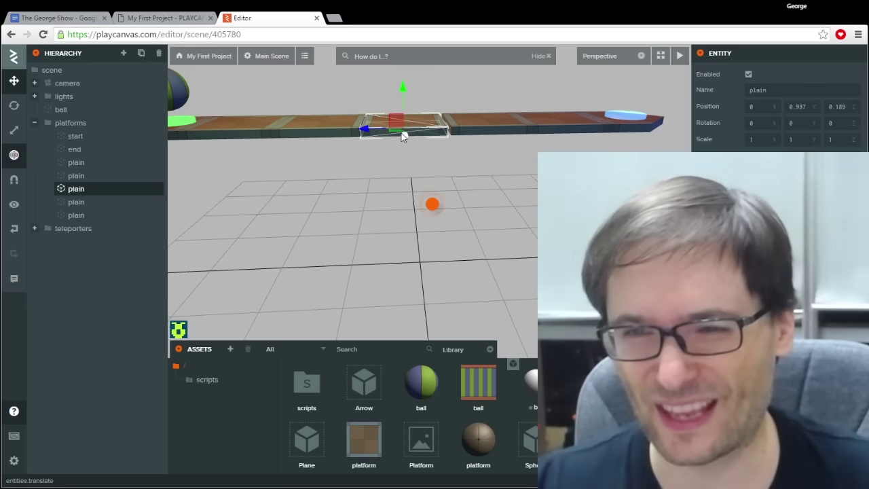
click(434, 206)
click(502, 277)
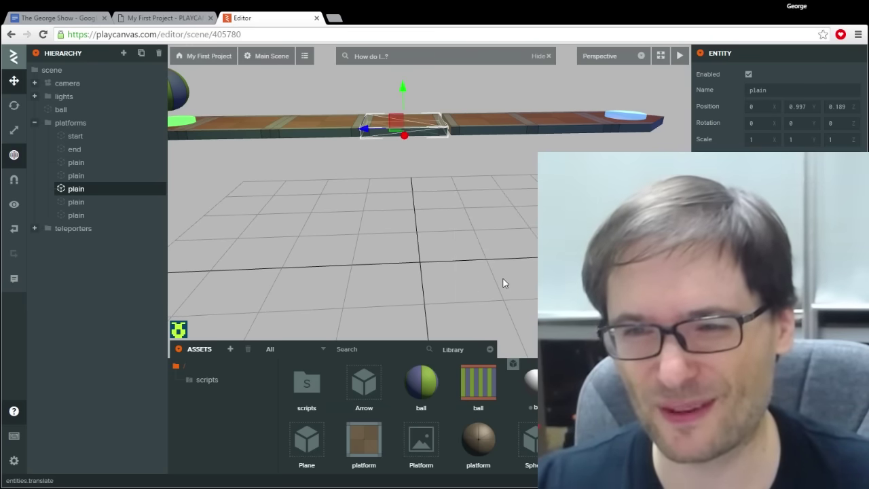
Launch the scene to test the completed level, then close the test run.
mouse_move(680, 56)
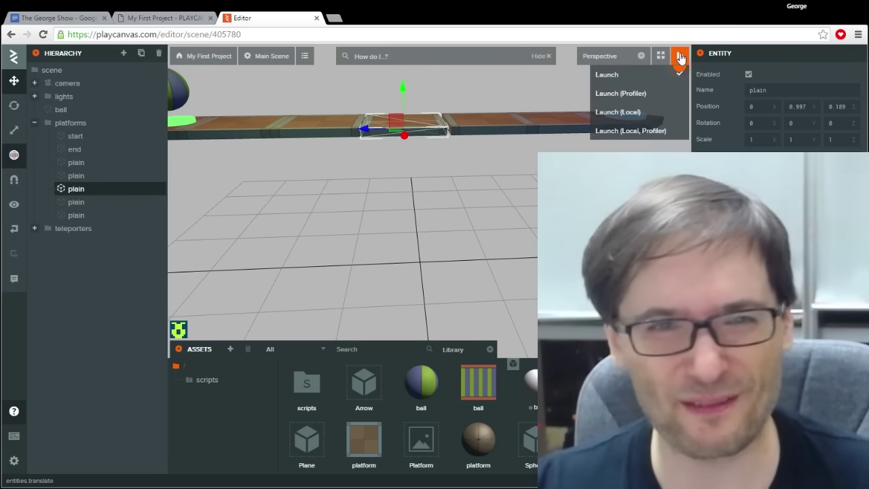
click(627, 75)
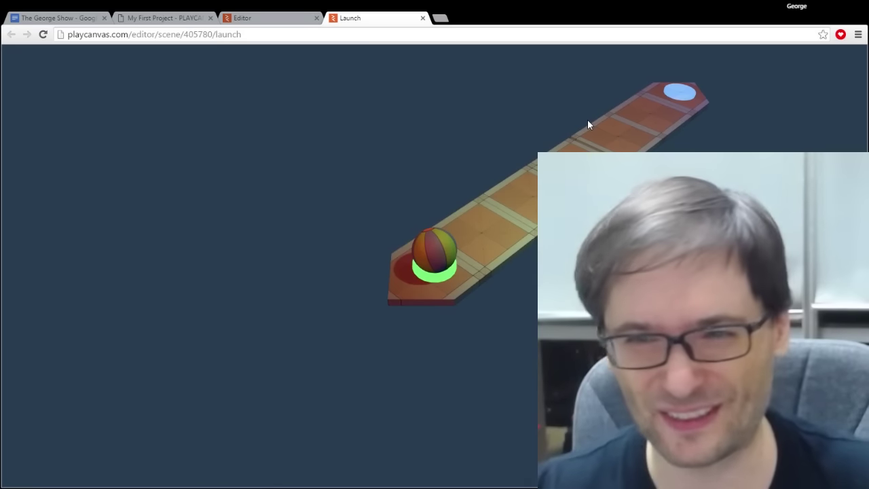
click(422, 18)
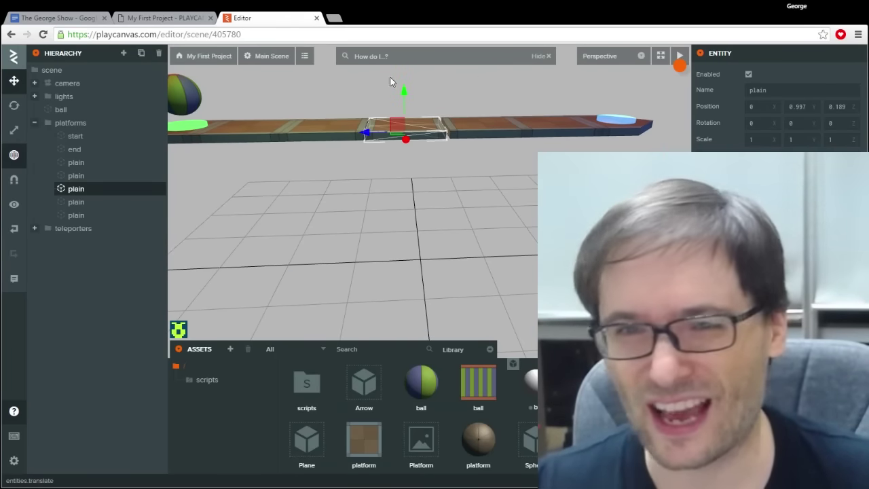
Open the project's dashboard page, show its Publish section and briefly compare it with the scene editor.
click(193, 59)
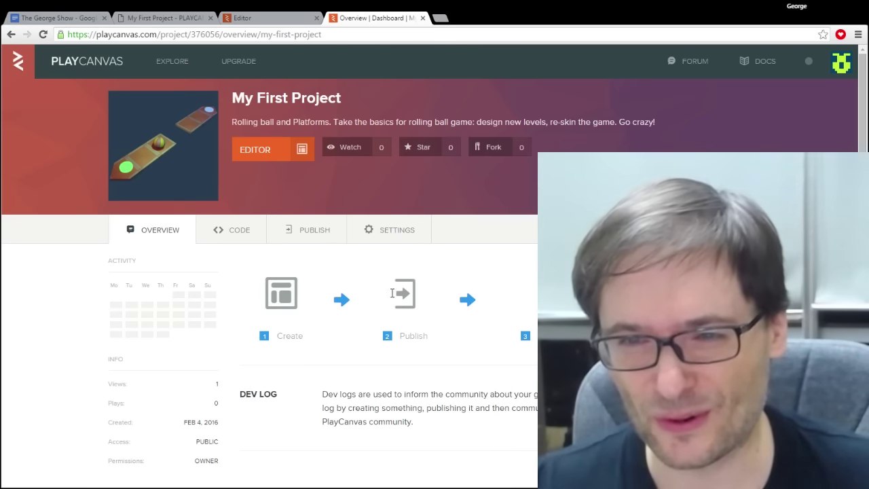
click(304, 239)
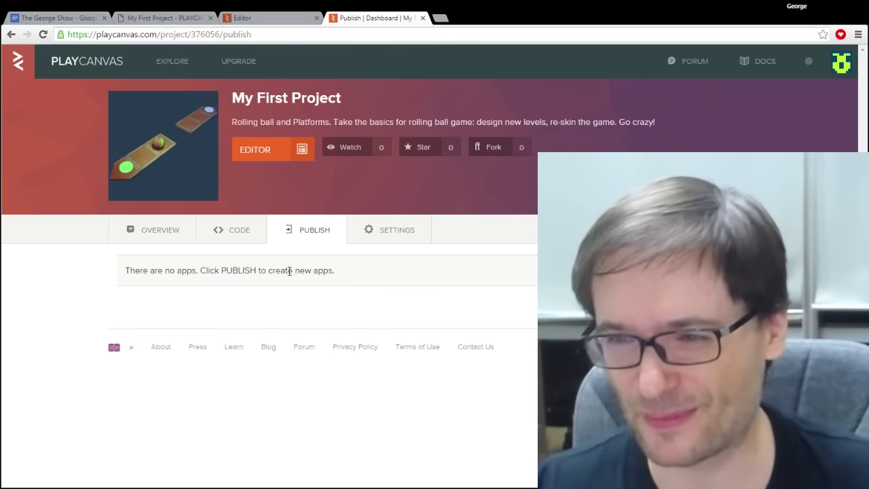
click(285, 19)
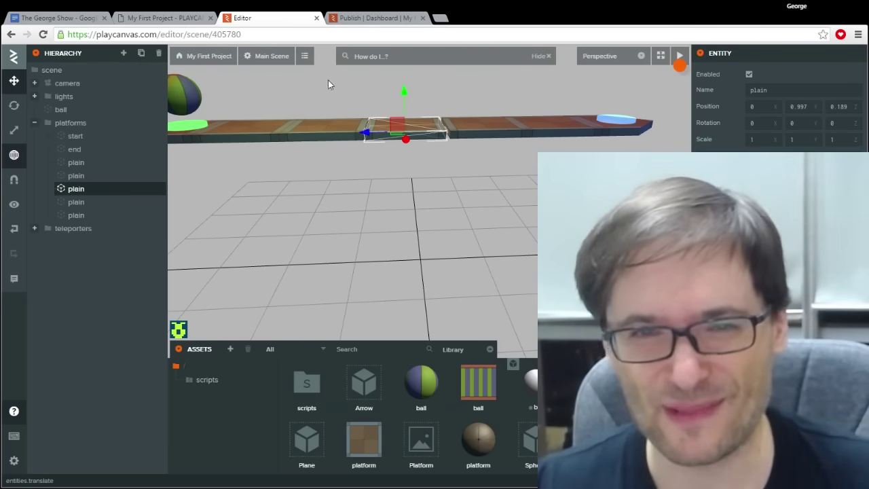
click(360, 19)
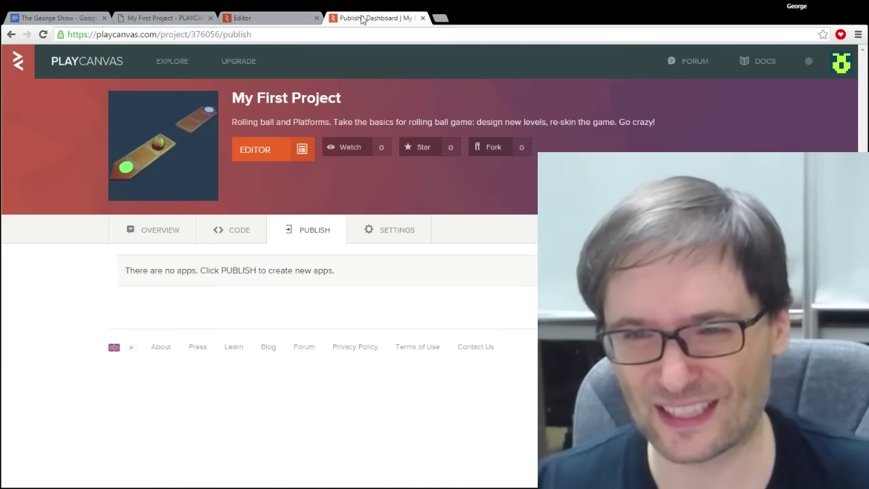
Show the project's Overview page and look through its create and publish steps and dev log.
click(161, 230)
scroll(350, 331, down, 1)
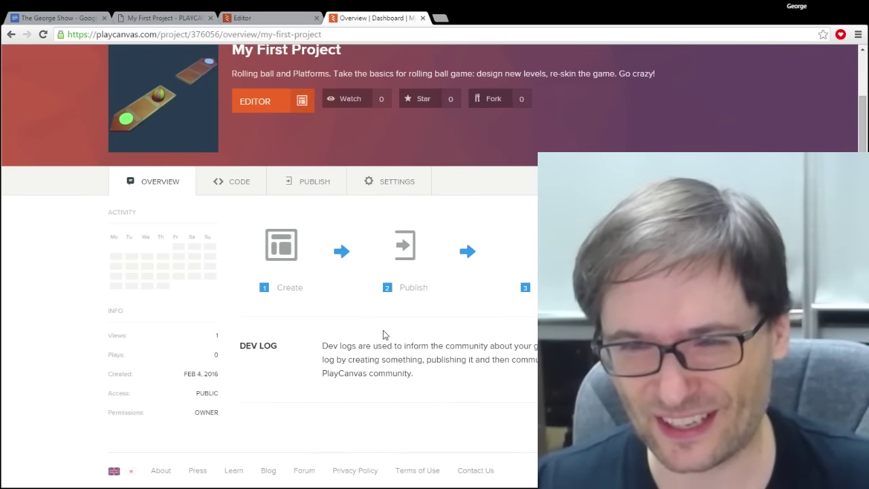
scroll(391, 333, up, 1)
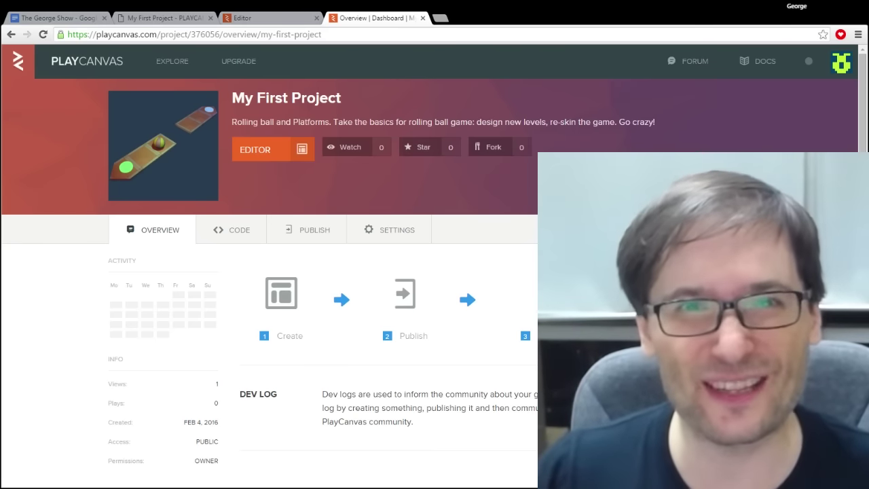
Open the Freedom! site in a new browser tab, switch to the member dashboard and open the YouTube story field for editing.
click(439, 19)
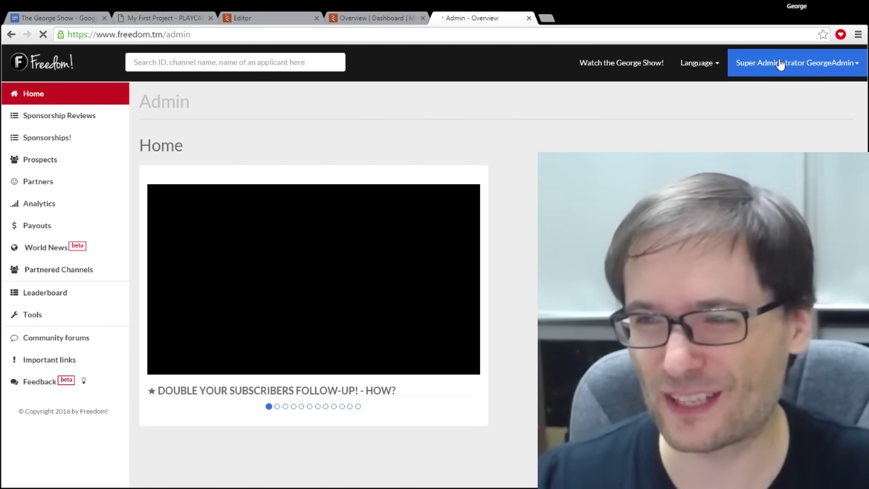
click(779, 64)
click(790, 126)
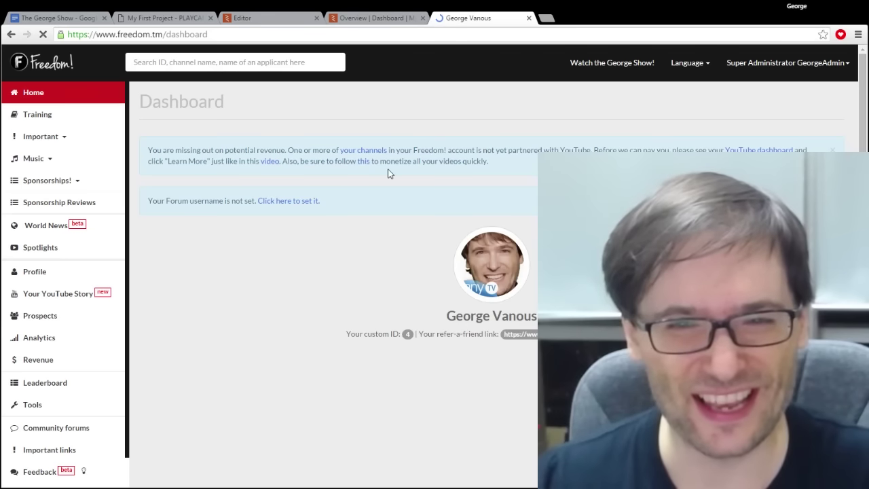
click(37, 297)
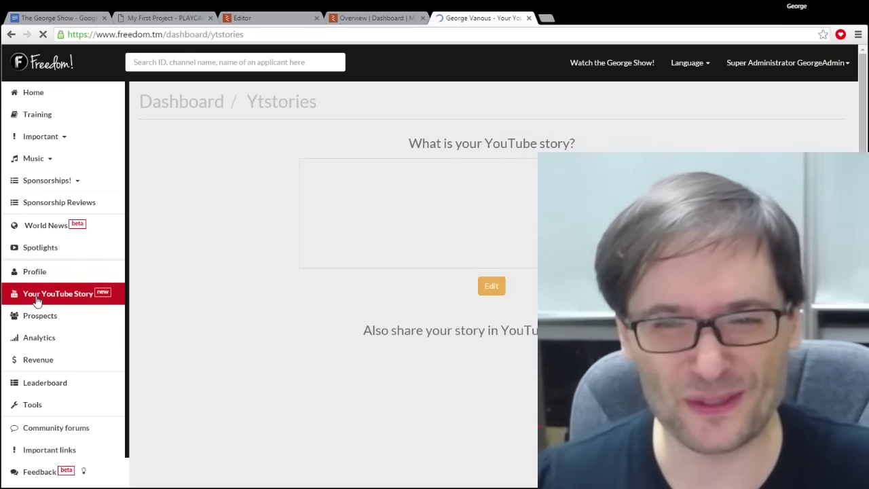
click(434, 197)
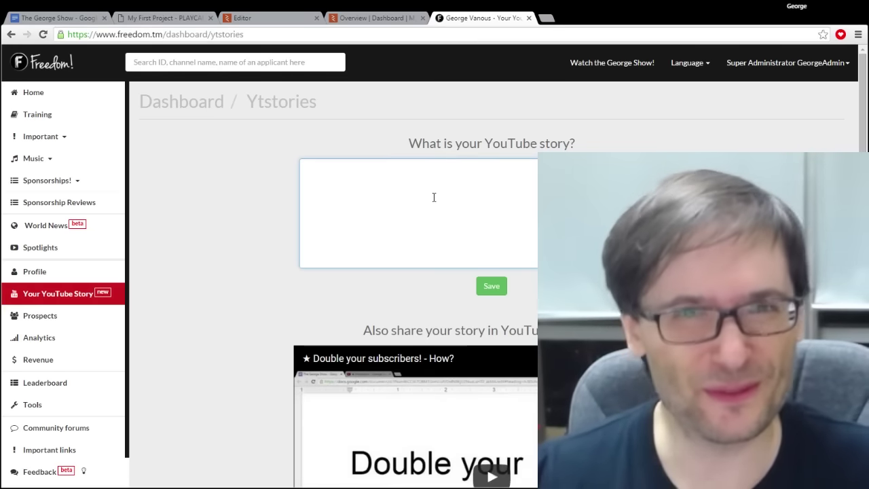
Go to the "Another YouTube story" section and load two more member stories.
scroll(450, 194, down, 4)
scroll(415, 272, down, 1)
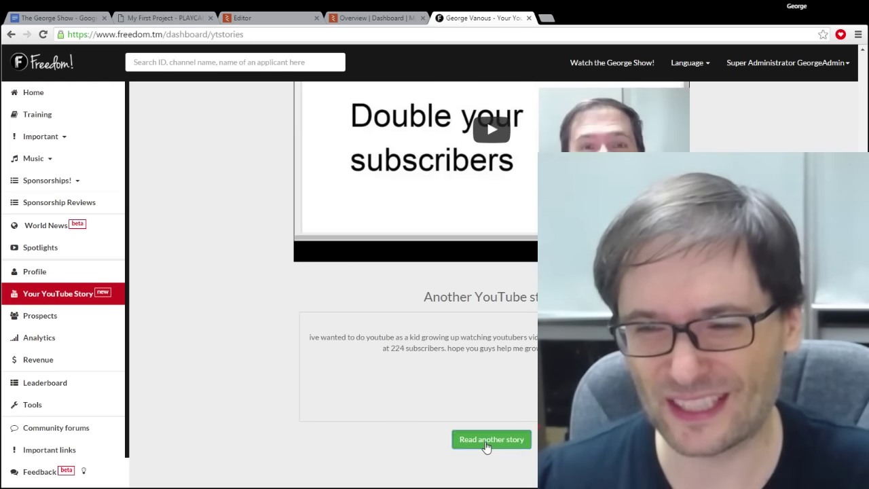
click(486, 445)
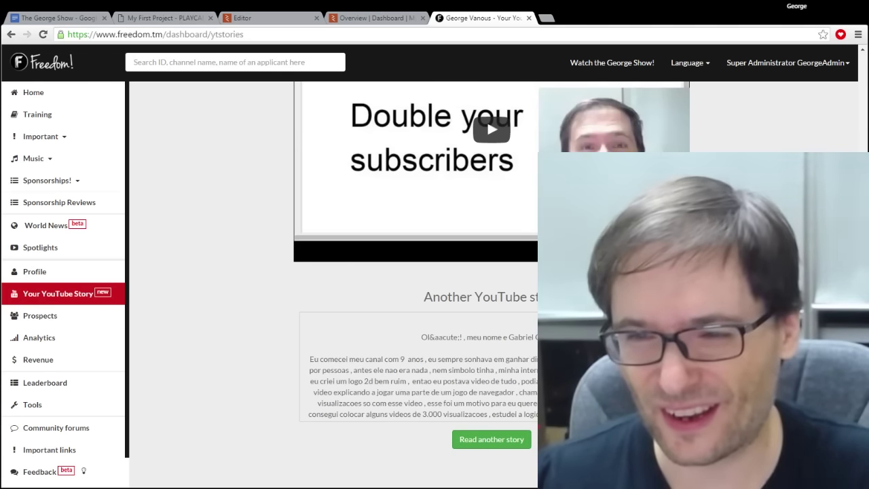
scroll(418, 366, down, 5)
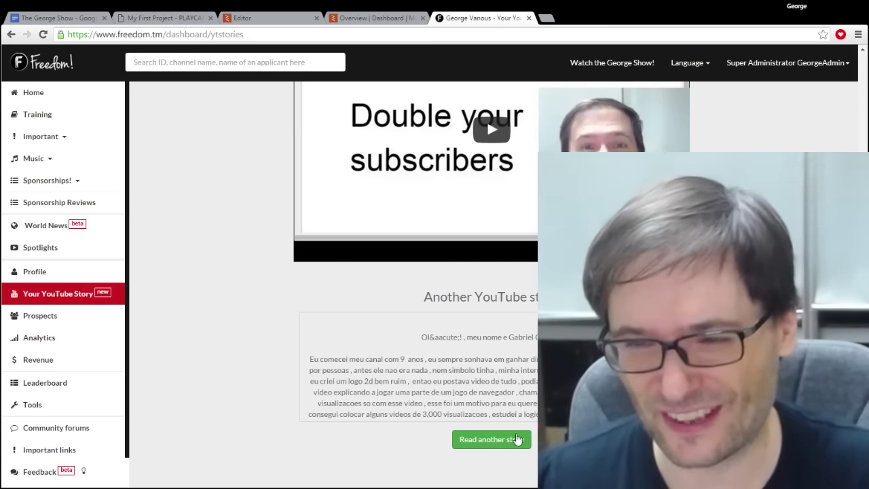
click(514, 441)
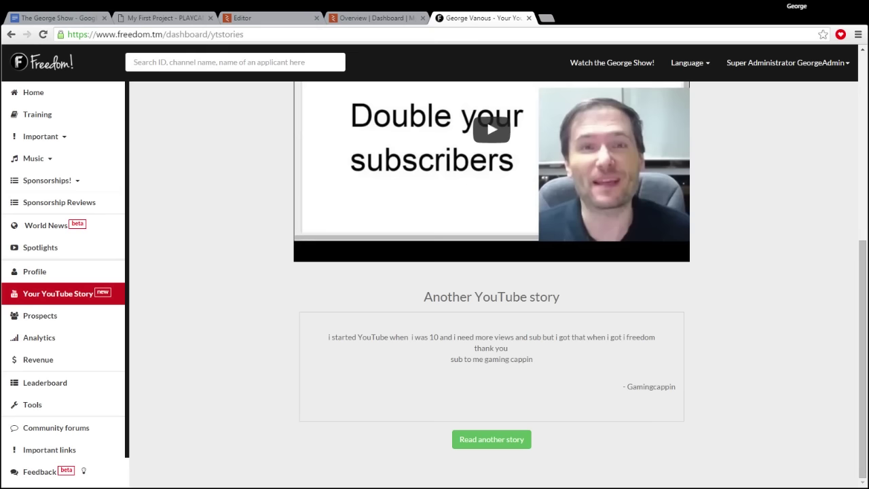
Read the displayed story, highlighting most of its first line and the words "thank you".
drag(372, 337, 665, 334)
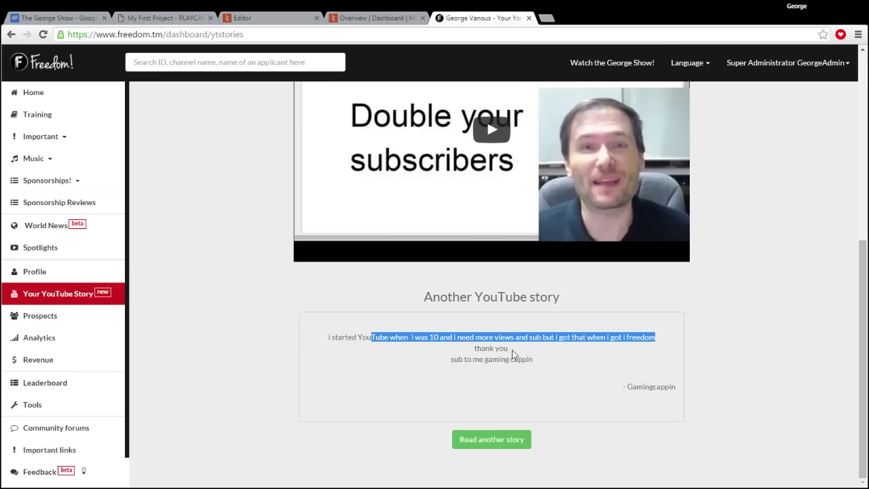
click(471, 347)
drag(471, 347, 509, 348)
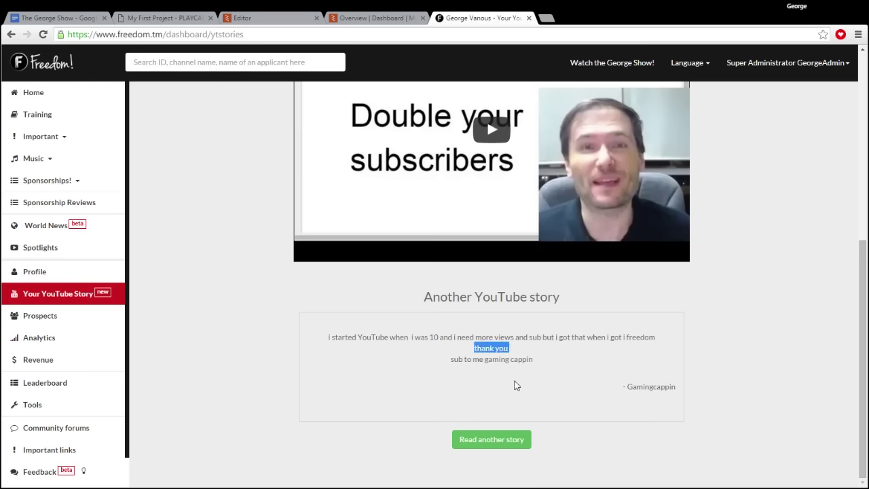
Load another member's story and highlight its lines and the author's name while reading.
click(502, 440)
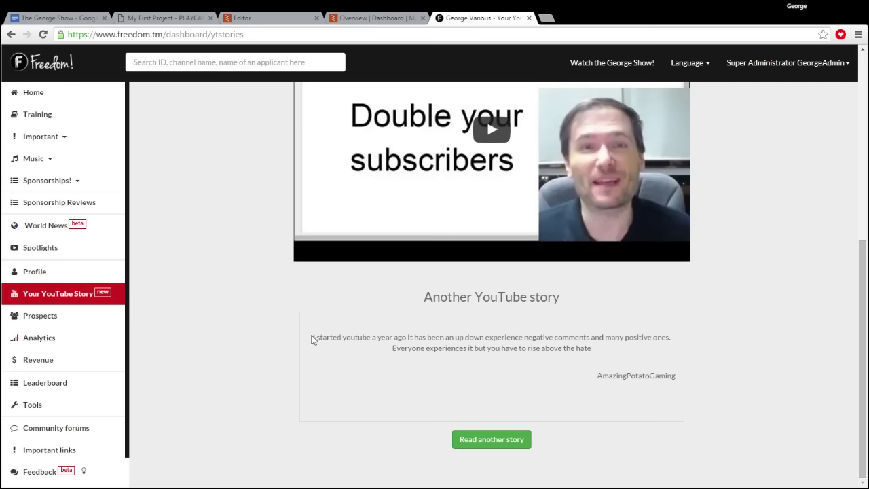
drag(311, 339, 670, 335)
click(483, 337)
drag(391, 349, 602, 351)
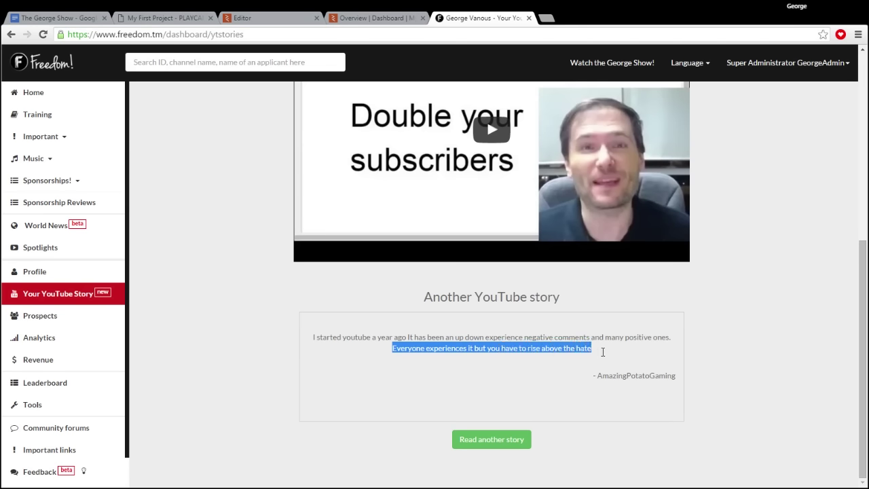
double_click(641, 376)
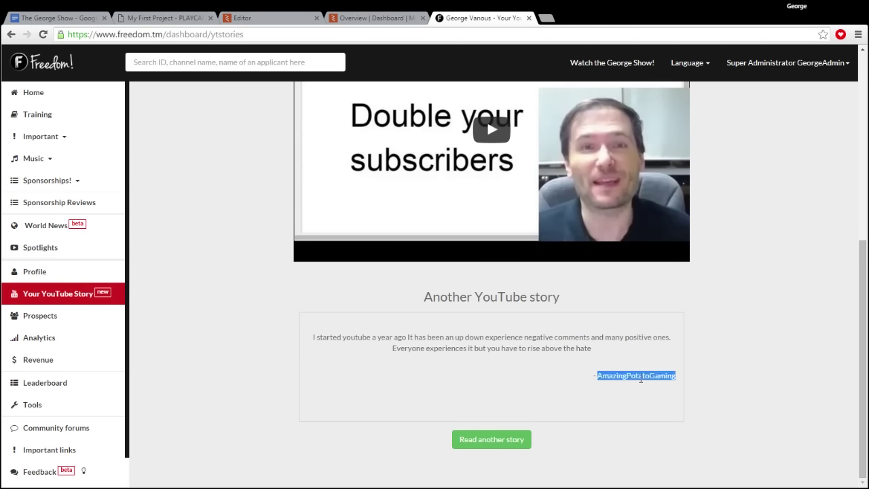
Clear the text highlight and return to the empty "What is your YouTube story?" field.
click(745, 406)
scroll(746, 403, up, 5)
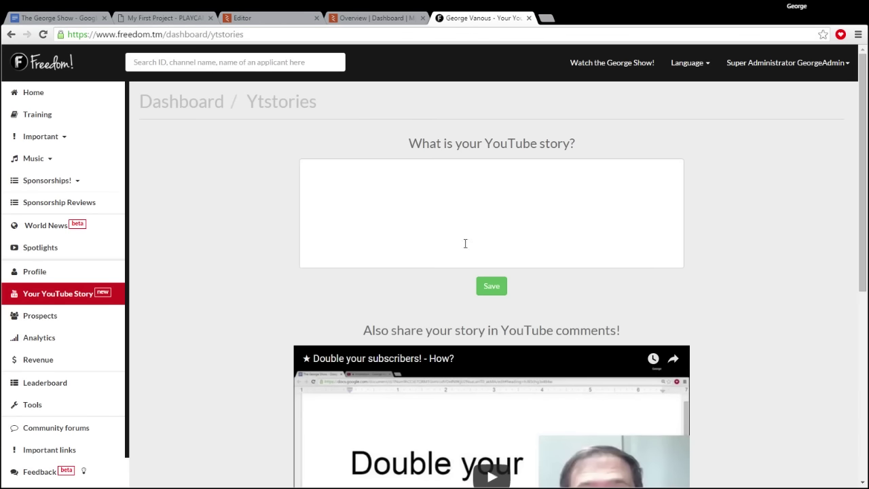
click(478, 208)
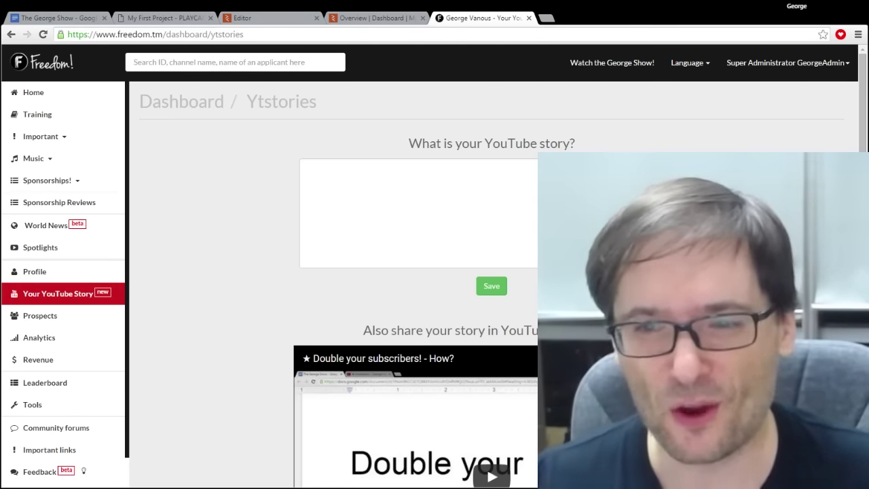
Highlight the author's name under the displayed story again and return to the start of the page.
scroll(487, 286, down, 5)
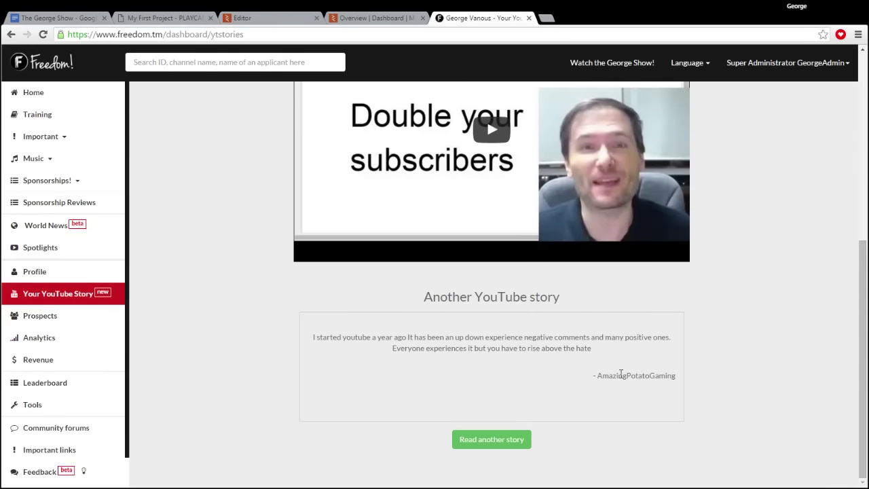
double_click(621, 375)
scroll(746, 376, up, 5)
scroll(759, 375, up, 1)
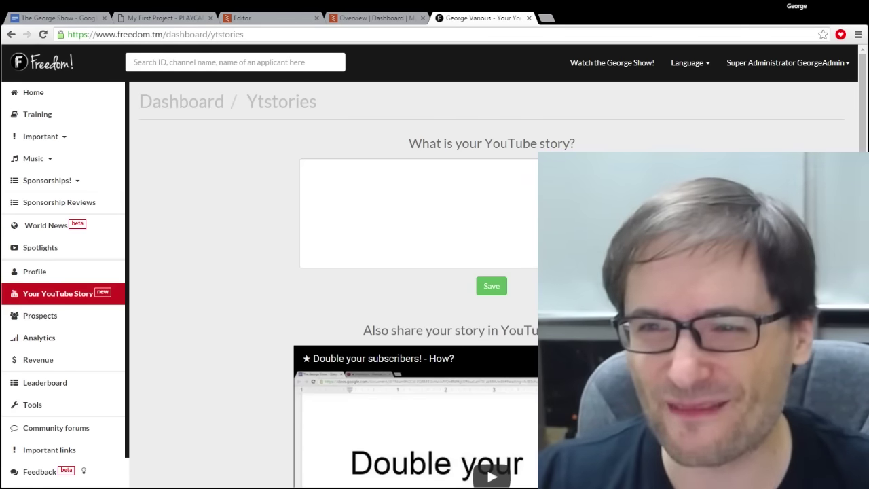
Open youtube.com/freedom/about in a new browser tab.
click(549, 19)
text(youtube.com/freedom)
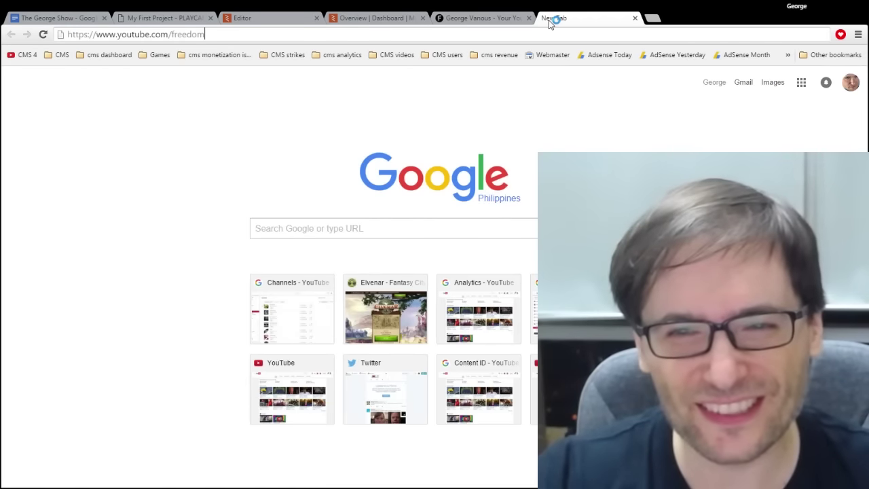
text(/)
text(about)
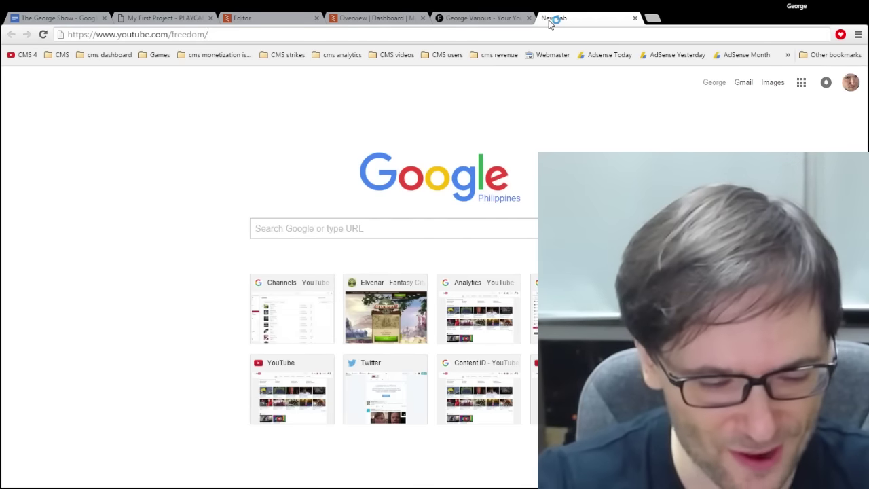
key(Return)
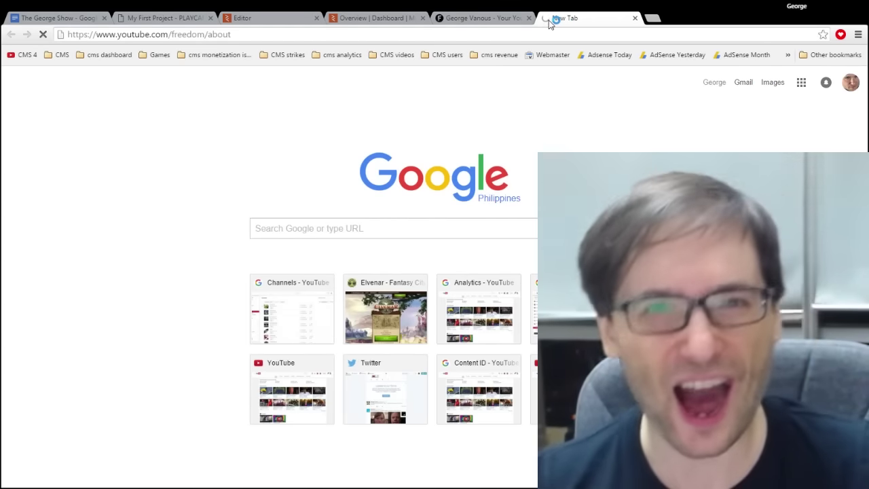
Find the network statistics on the Freedom! channel's About page, highlight the subscriber count and enlarge the page.
scroll(462, 248, down, 3)
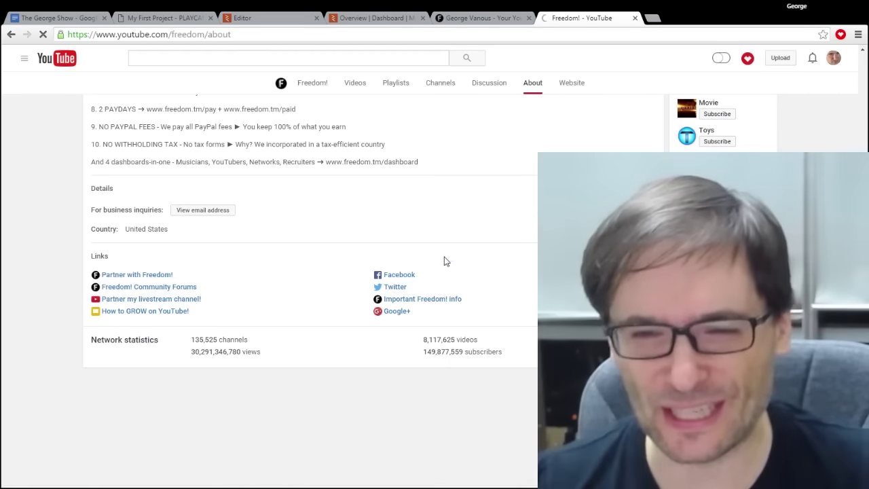
scroll(375, 306, down, 2)
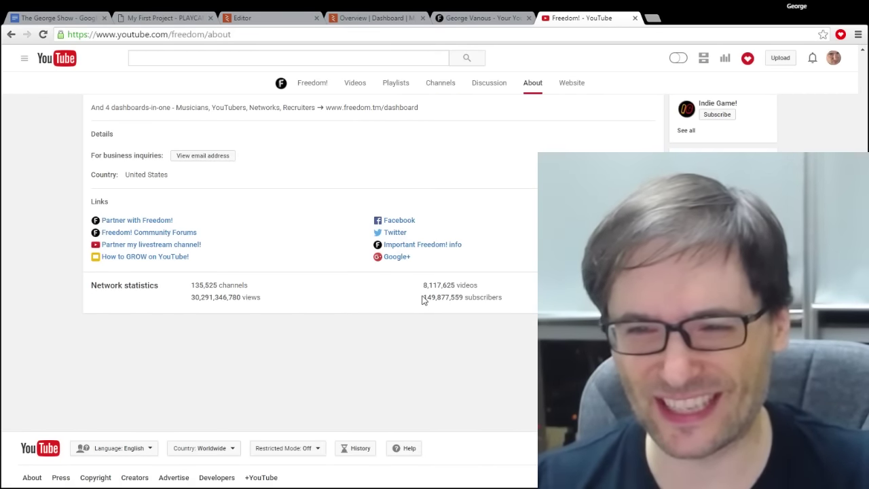
drag(424, 296, 457, 301)
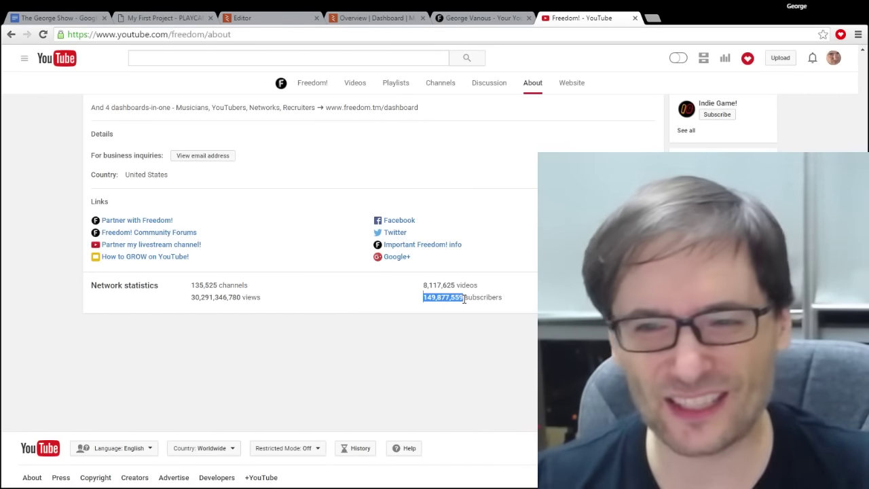
ctrl+scroll(464, 299, up, 3)
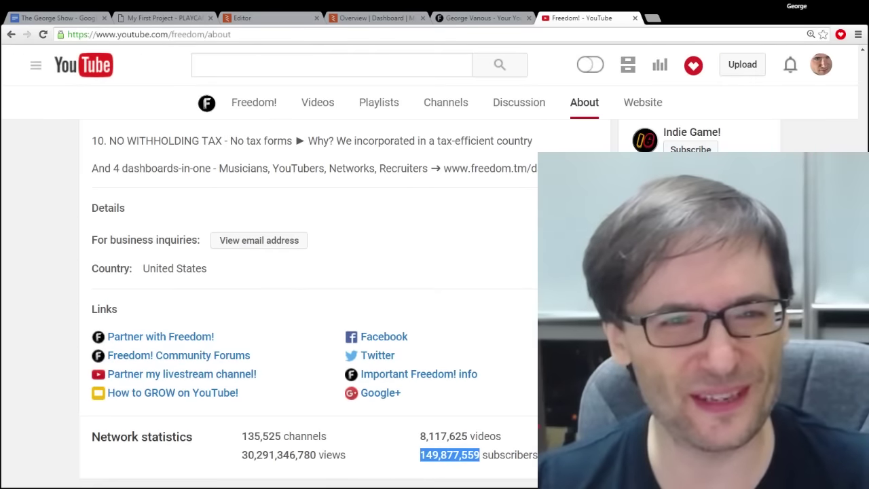
ctrl+scroll(502, 343, up, 1)
scroll(514, 339, down, 3)
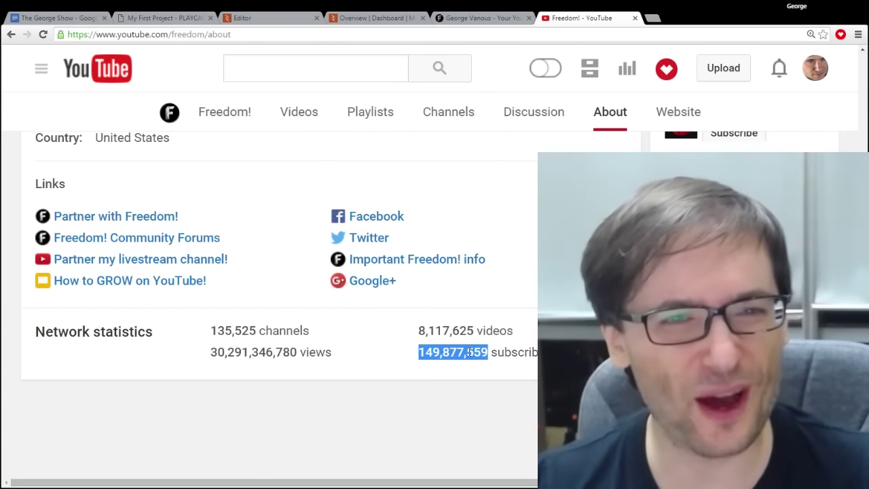
Highlight the last six digits of the subscriber count, the whole subscriber count and the total view count.
click(469, 352)
drag(443, 352, 487, 351)
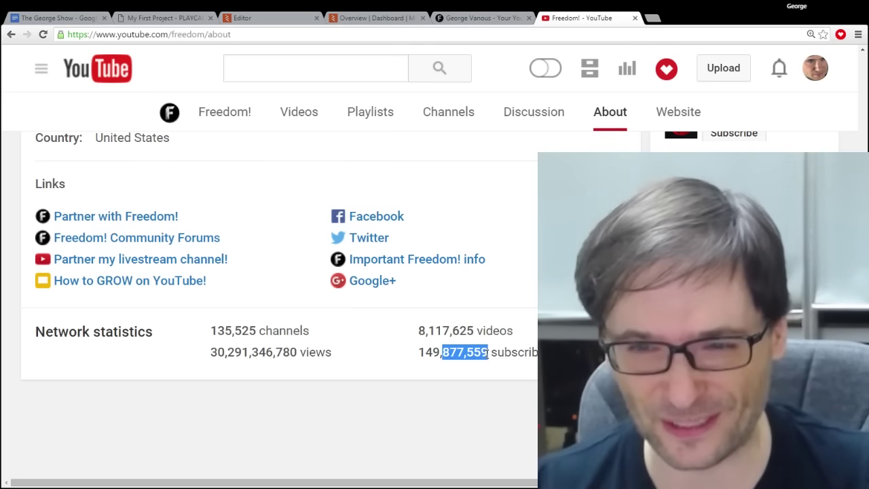
drag(415, 351, 489, 351)
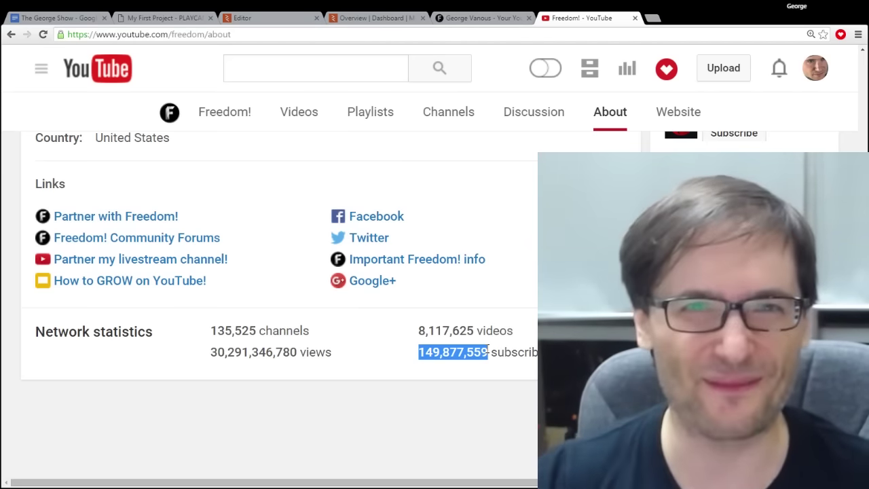
drag(211, 351, 296, 349)
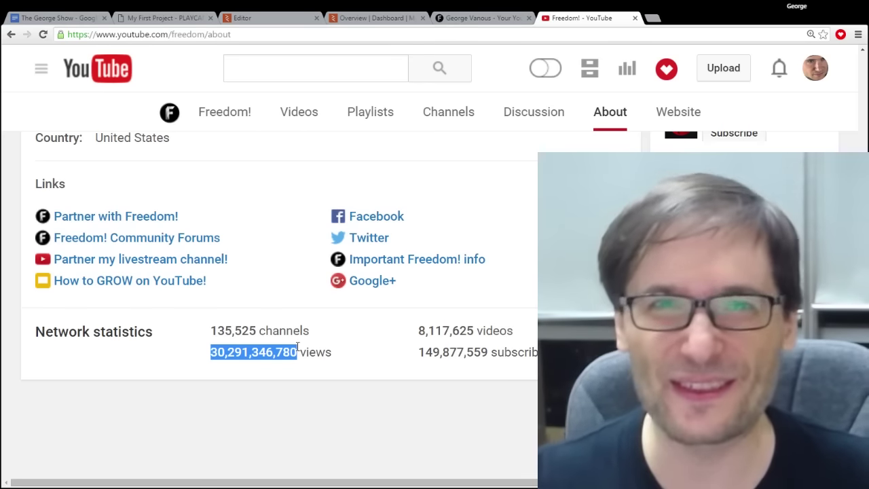
drag(211, 352, 301, 353)
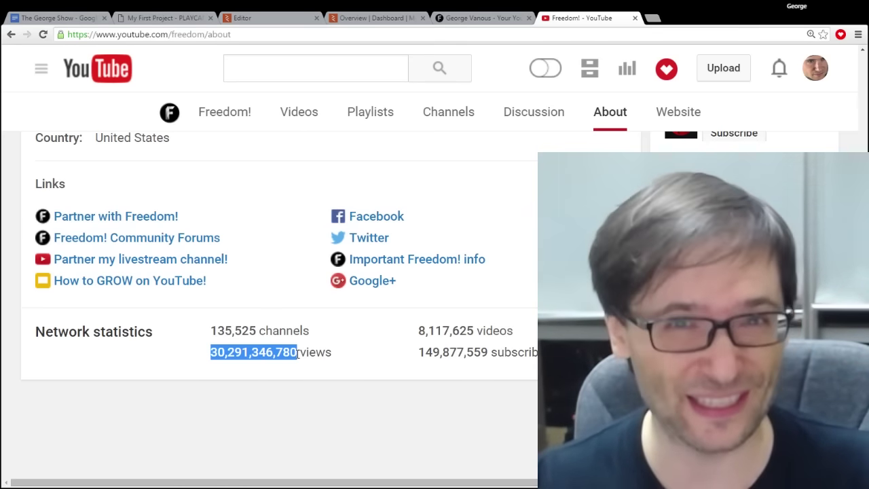
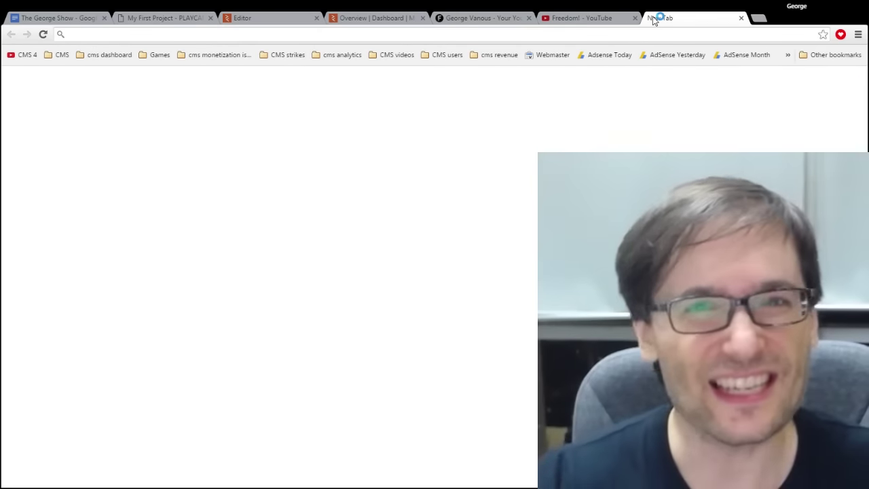
text(dashboard)
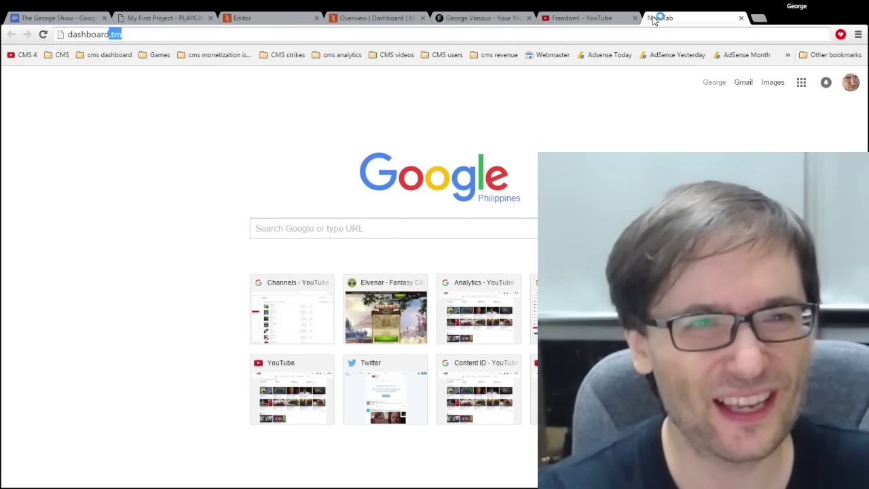
text(l.tm)
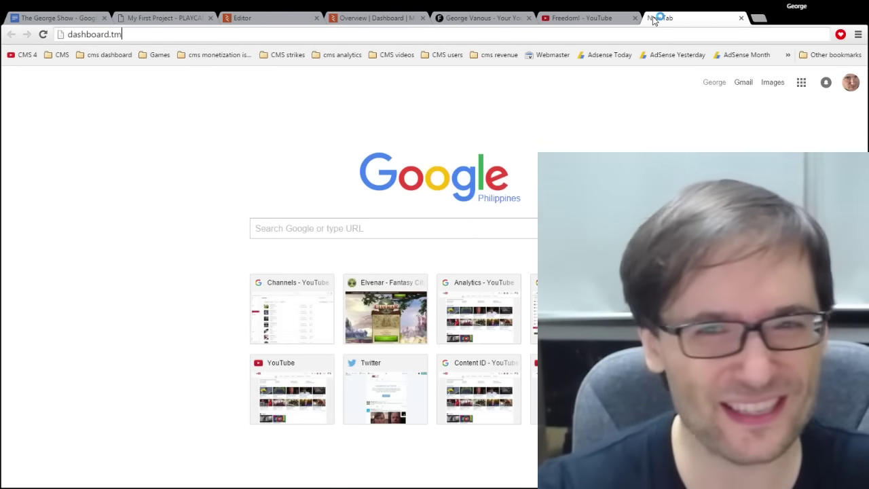
key(Home)
text(www.)
key(Return)
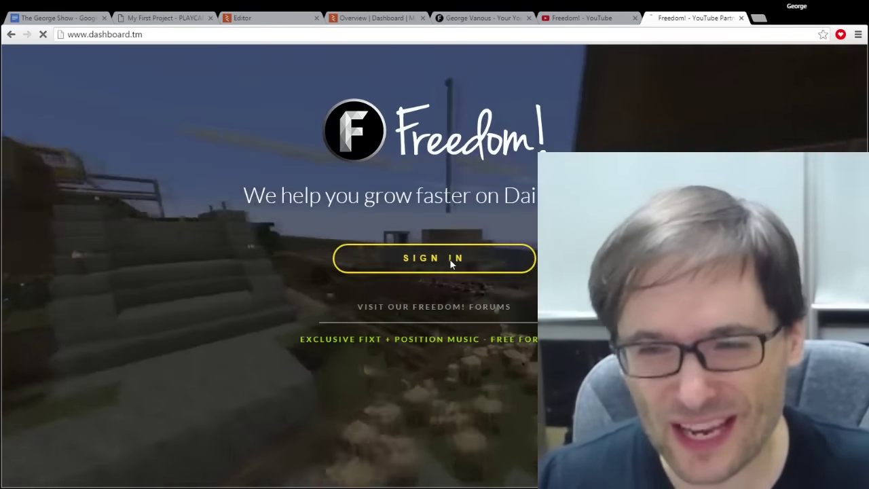
Sign in to the Freedom! dashboard and link YouTube for the Dailymotion sync, using the second listed Google account and one of its channels.
click(452, 265)
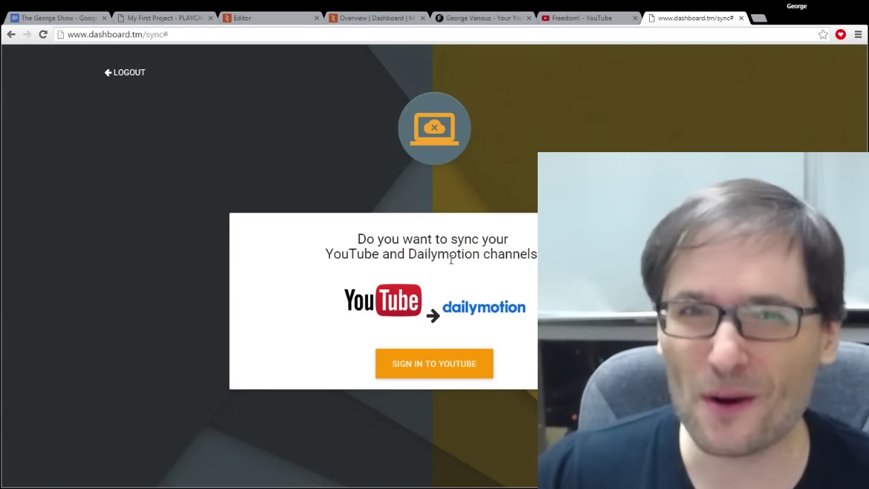
click(447, 362)
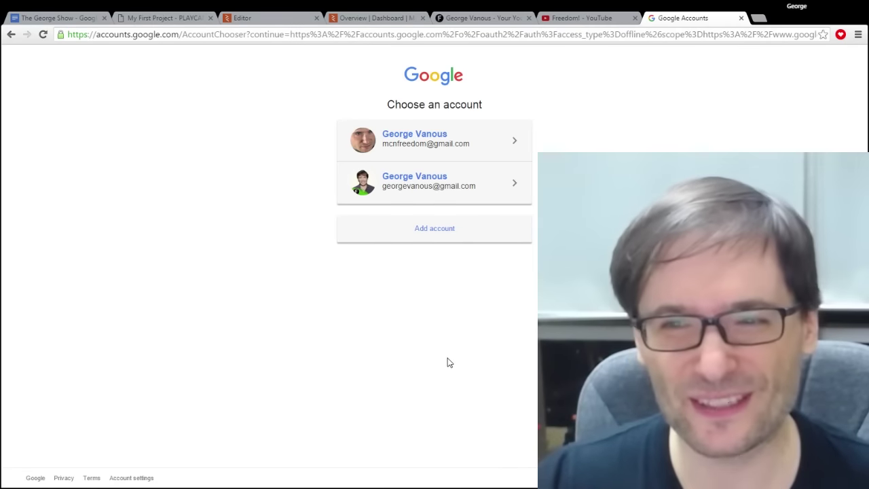
click(442, 186)
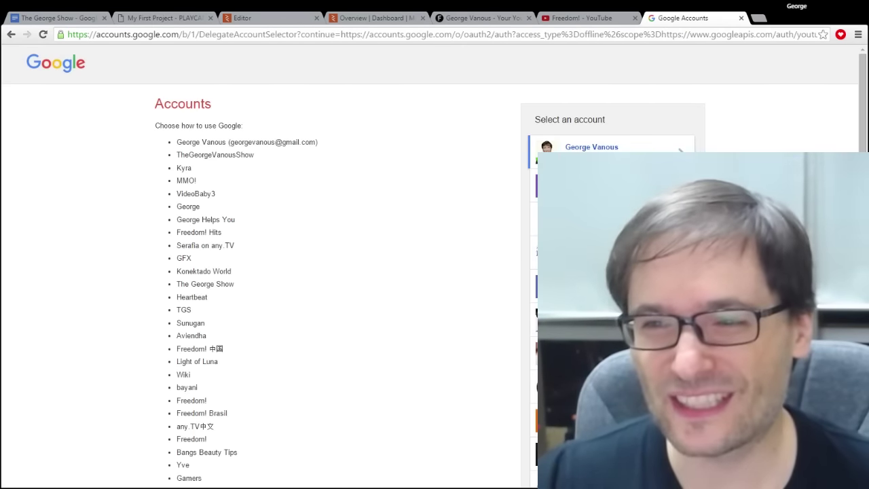
click(534, 234)
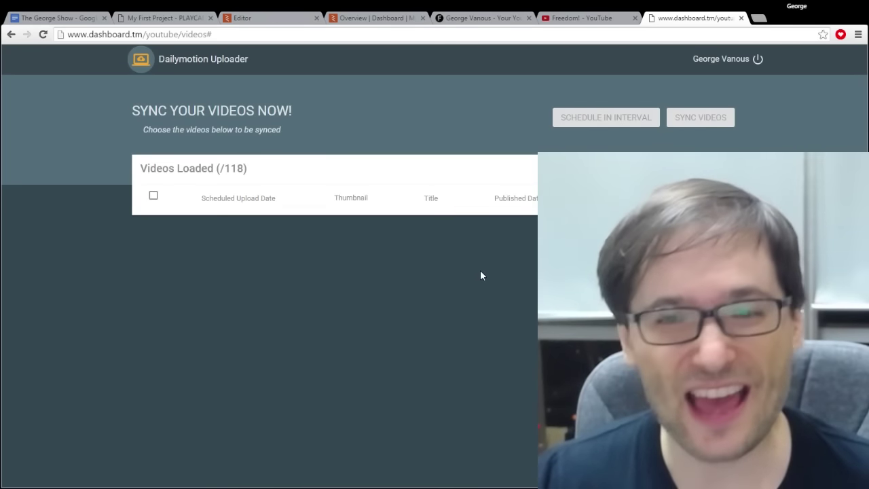
Look over the loaded videos, mark "Biggest aquarium in Japan! - George in Japan" for syncing, and extend the selection to all videos.
scroll(500, 271, down, 3)
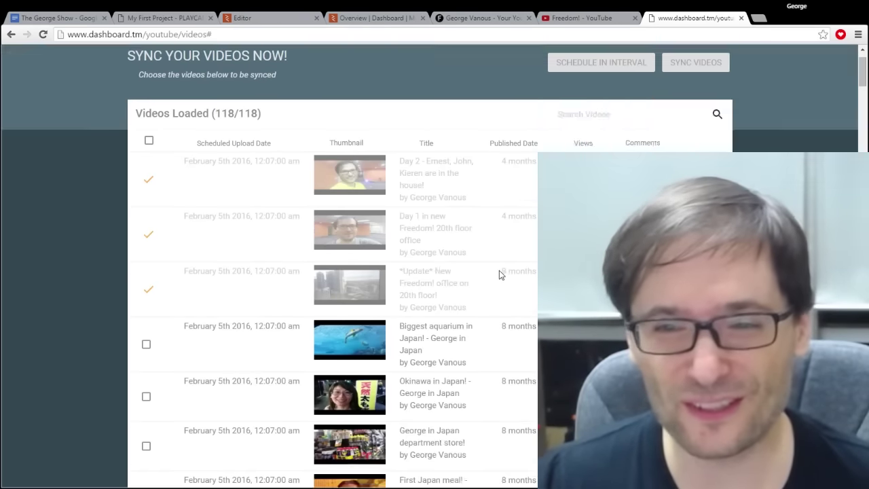
scroll(484, 275, up, 2)
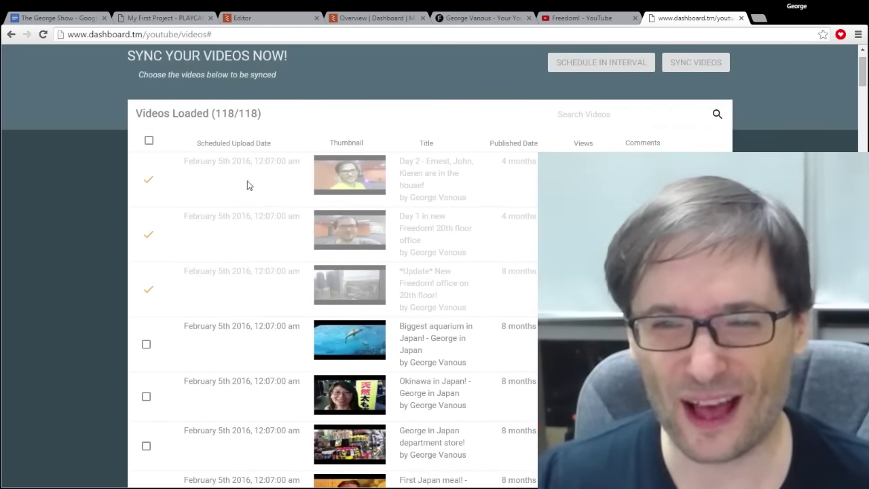
scroll(364, 259, down, 2)
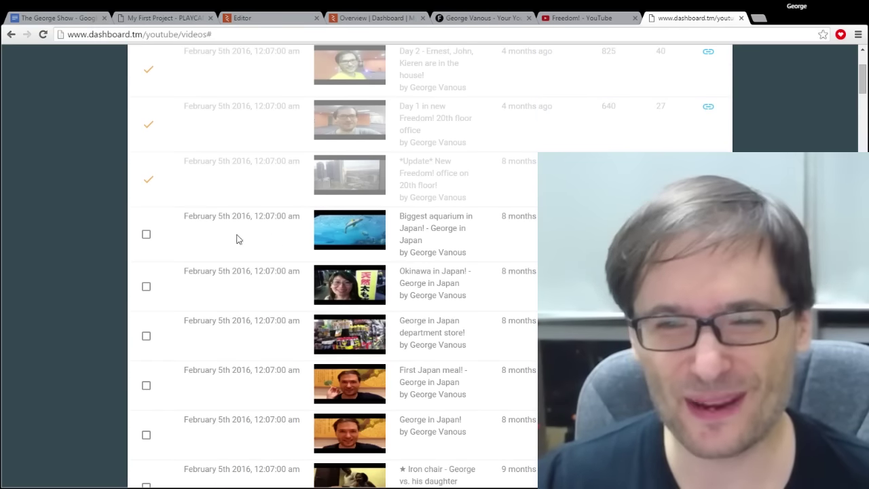
click(146, 234)
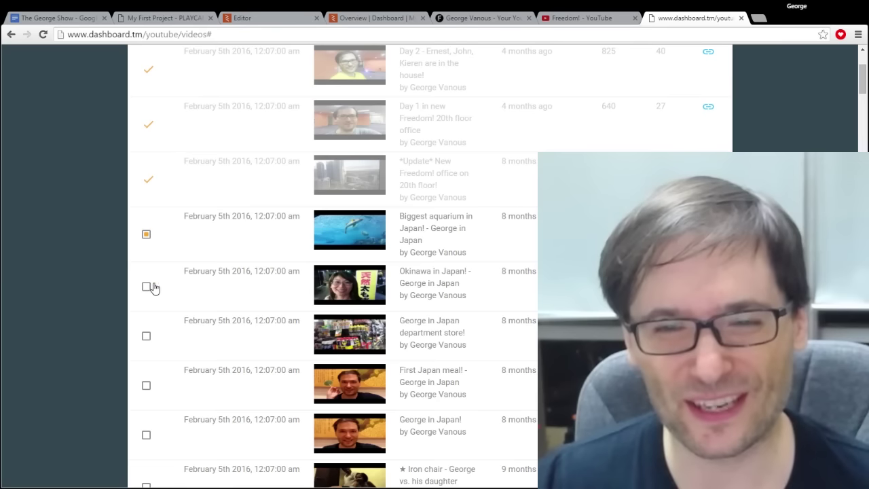
scroll(150, 288, up, 3)
click(149, 197)
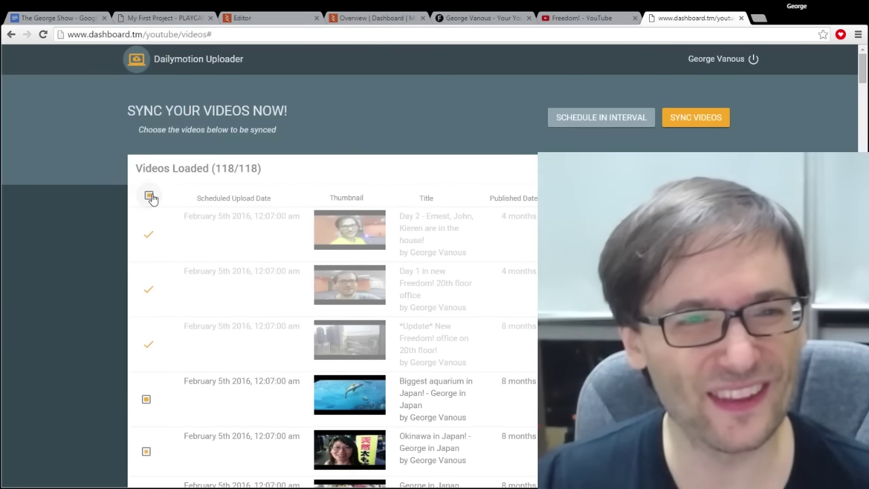
Open interval scheduling for the selected videos, compare the upload dates at 3-day, 2-day and 1-day intervals, and close it without applying a schedule.
click(601, 117)
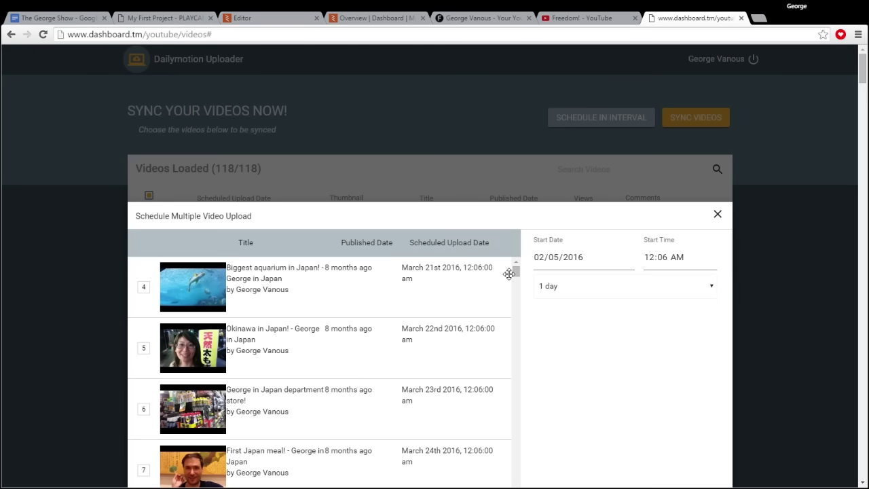
scroll(514, 276, down, 2)
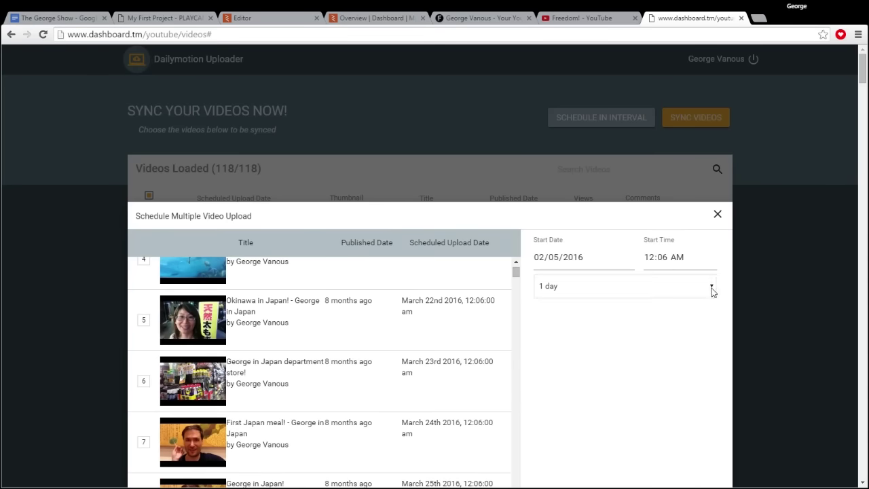
click(651, 335)
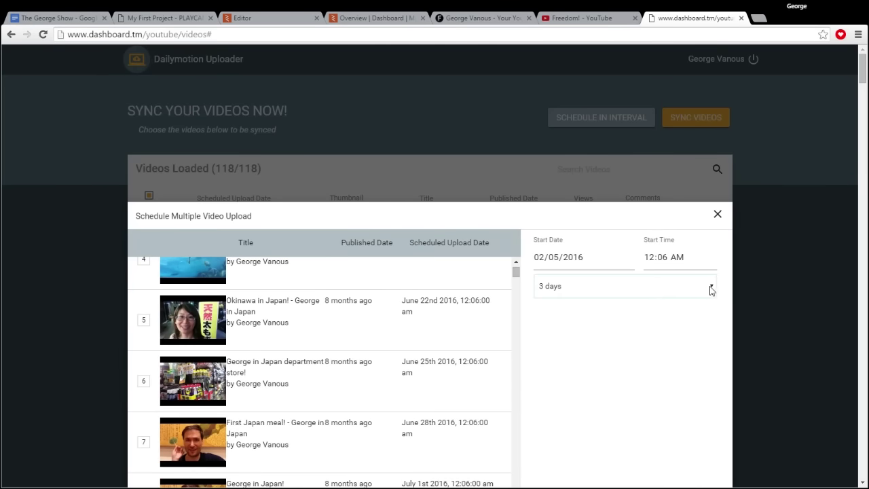
click(711, 290)
click(654, 330)
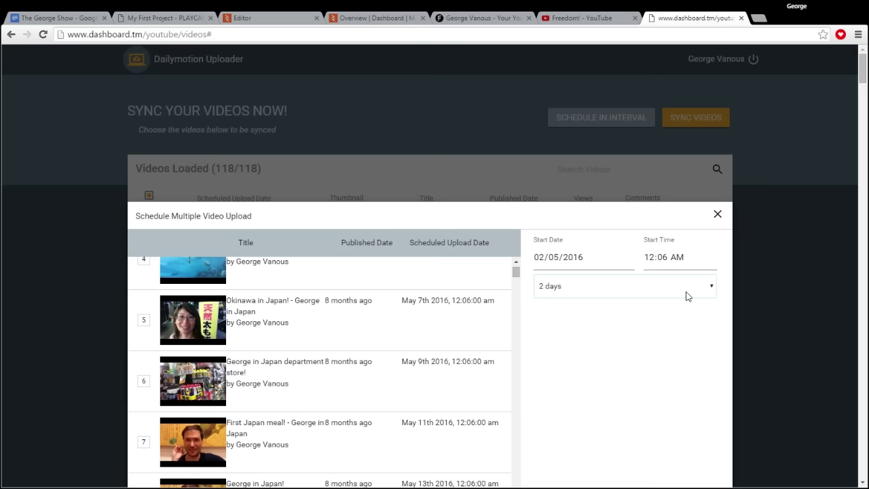
click(638, 317)
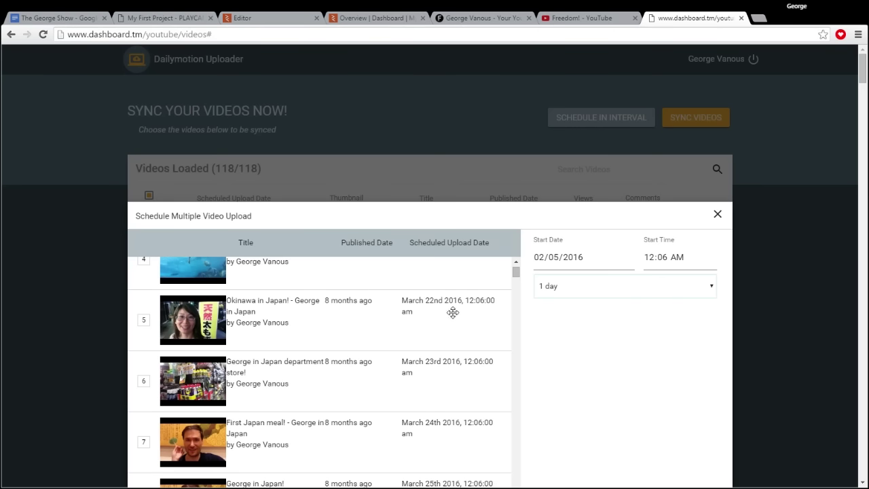
drag(516, 273, 524, 304)
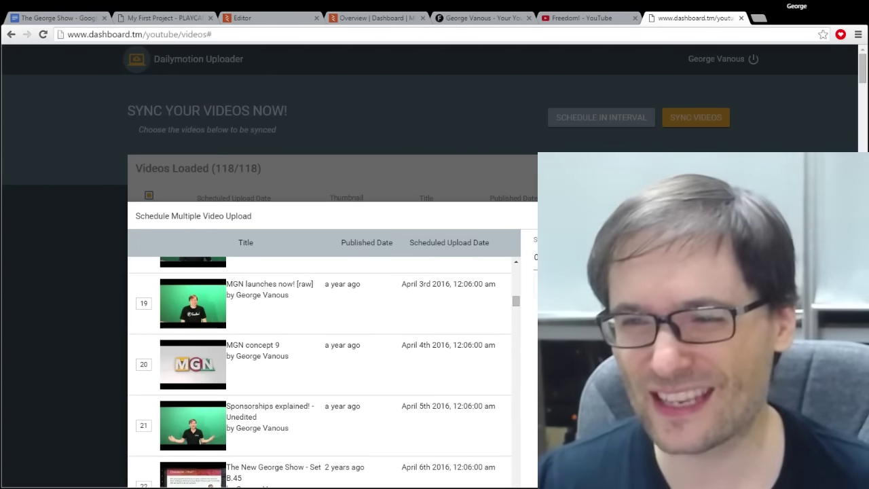
key(Escape)
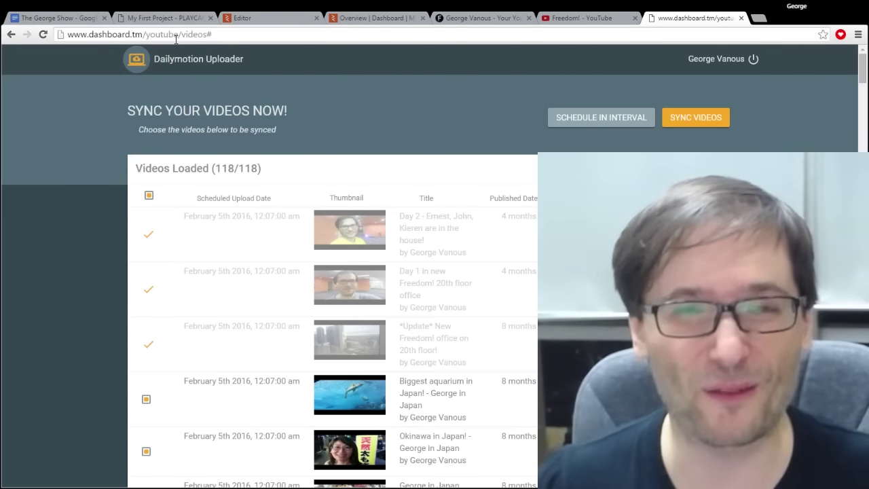
Close the Dailymotion Uploader tab and highlight the subscriber count in Freedom!'s network statistics.
key(ctrl+w)
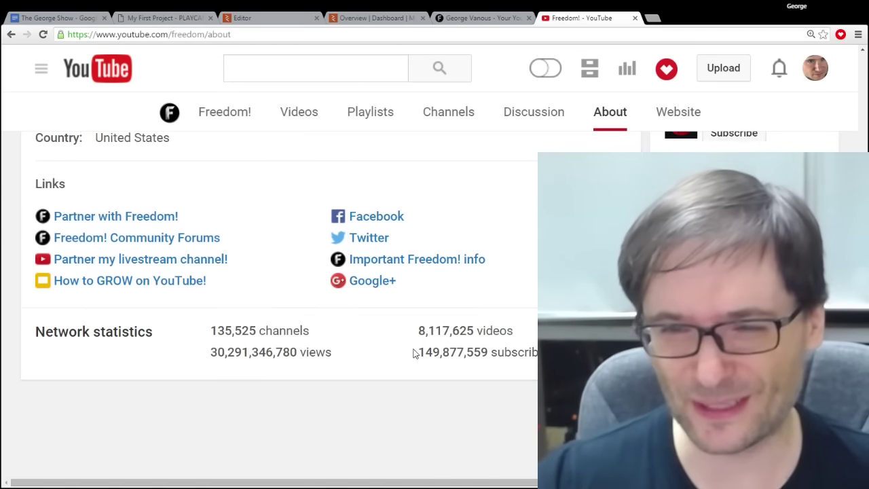
drag(416, 352, 490, 351)
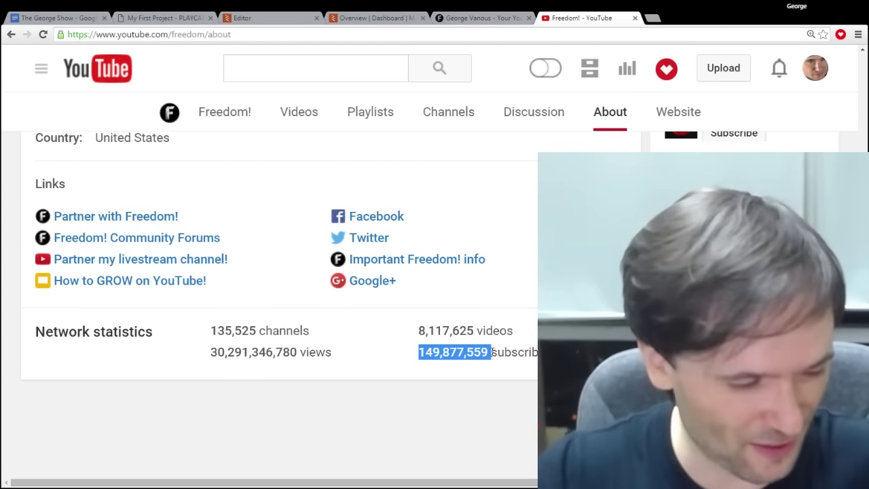